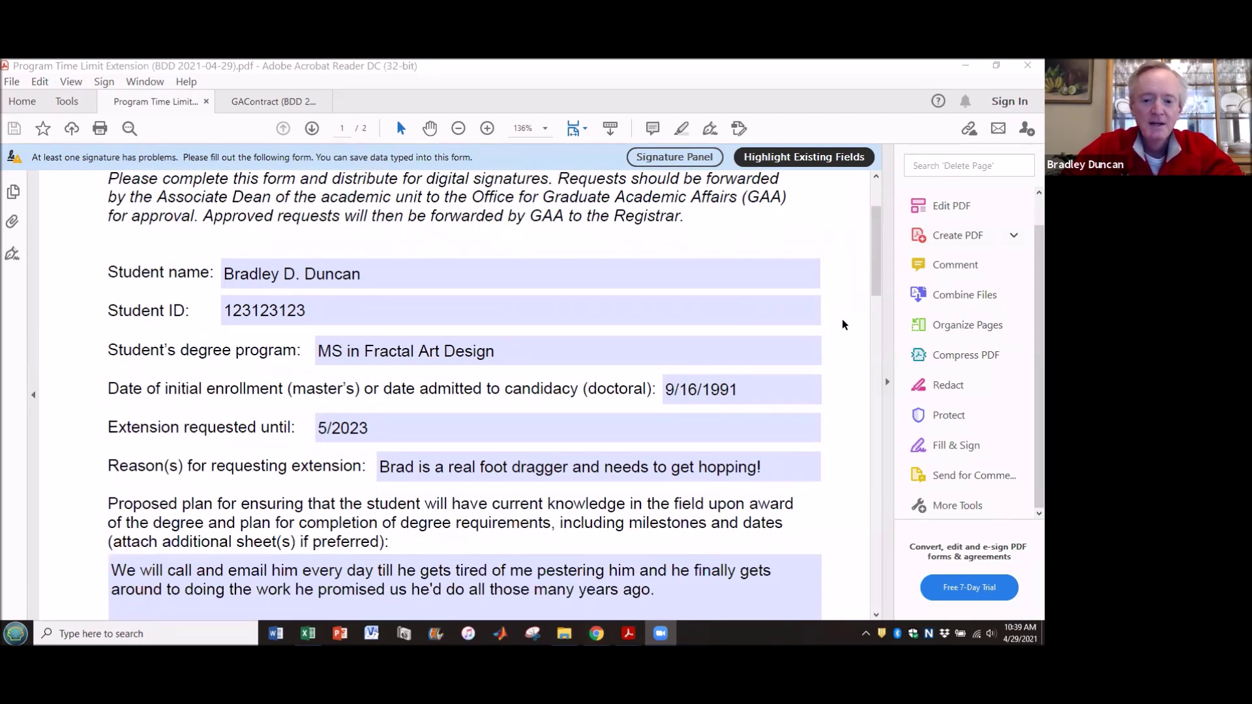
- Scroll down to the Approval section showing the Associate Dean's existing digital signature
scroll(842, 323, "down", 4)
scroll(843, 324, "down", 3)
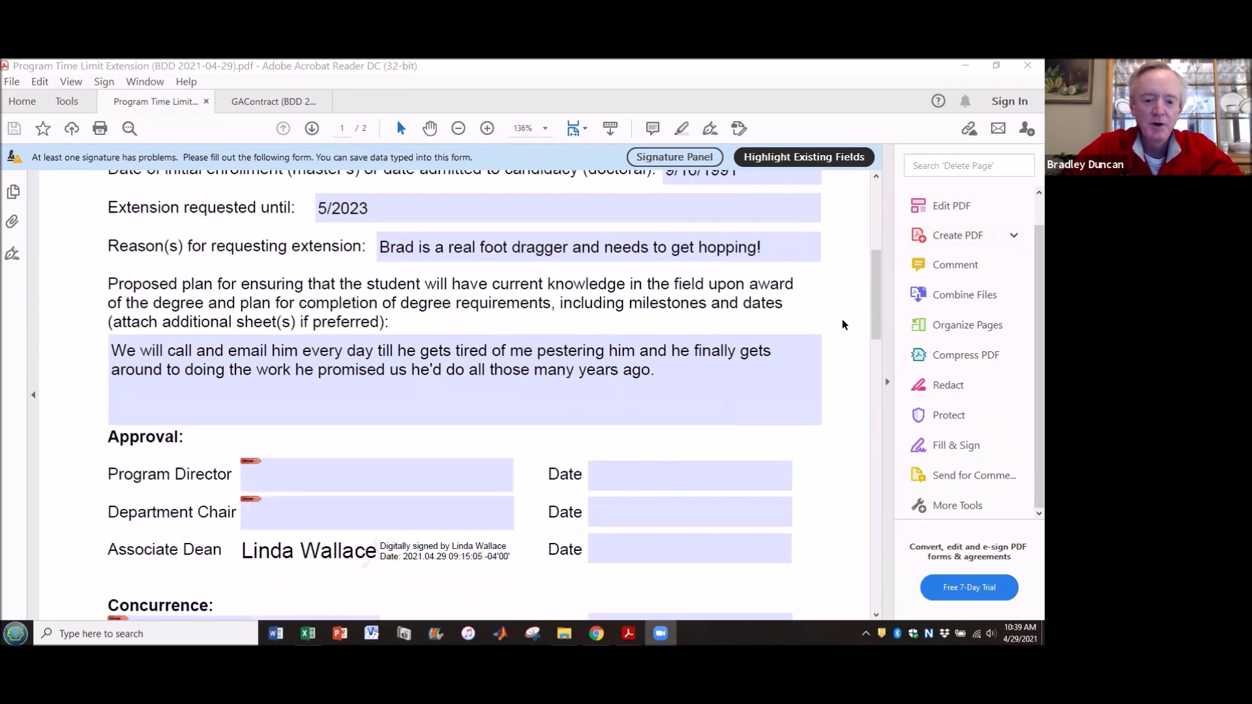
scroll(843, 325, "down", 6)
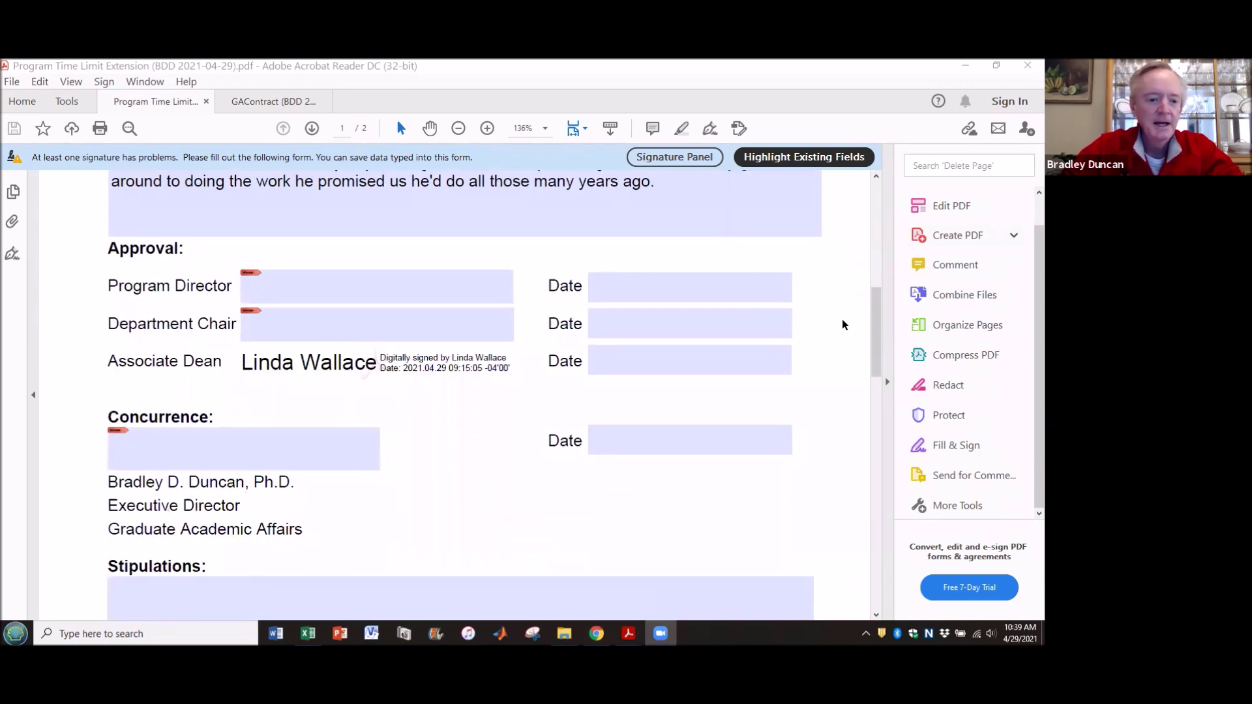
mouse_move(462, 363)
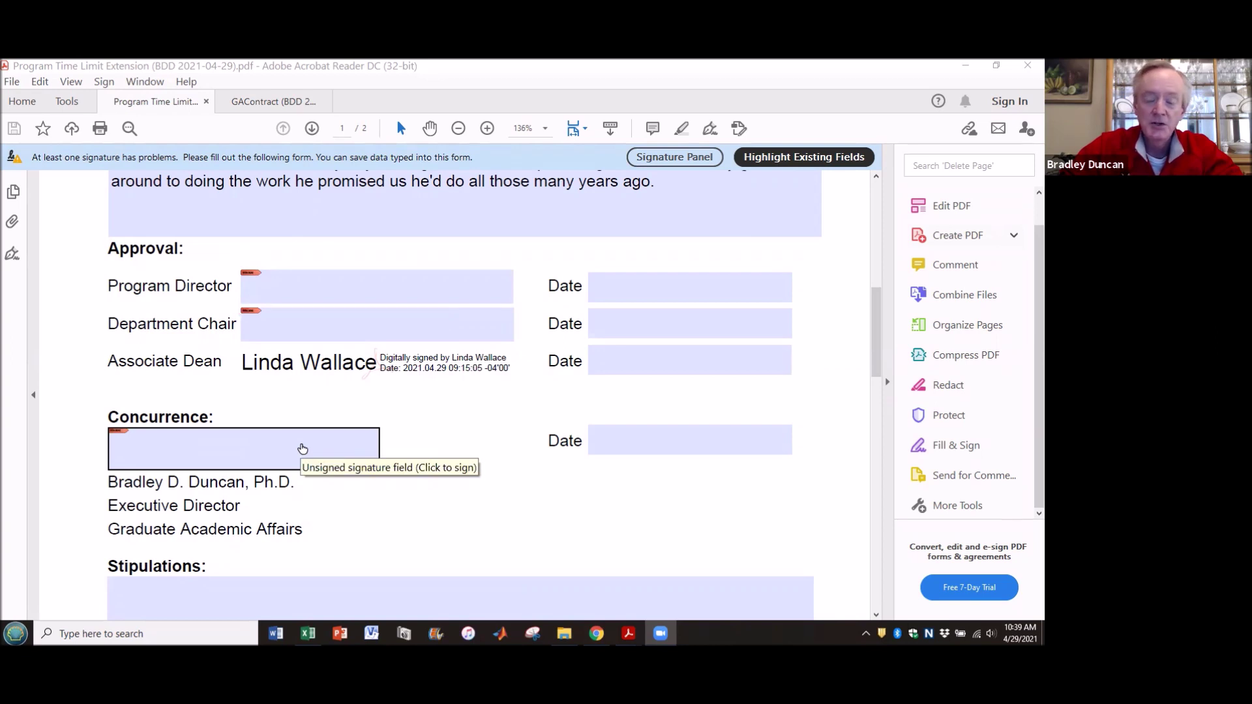
- From the Concurrence signature field, start creating a new self-signed Digital ID saved to a file
left_click(302, 449)
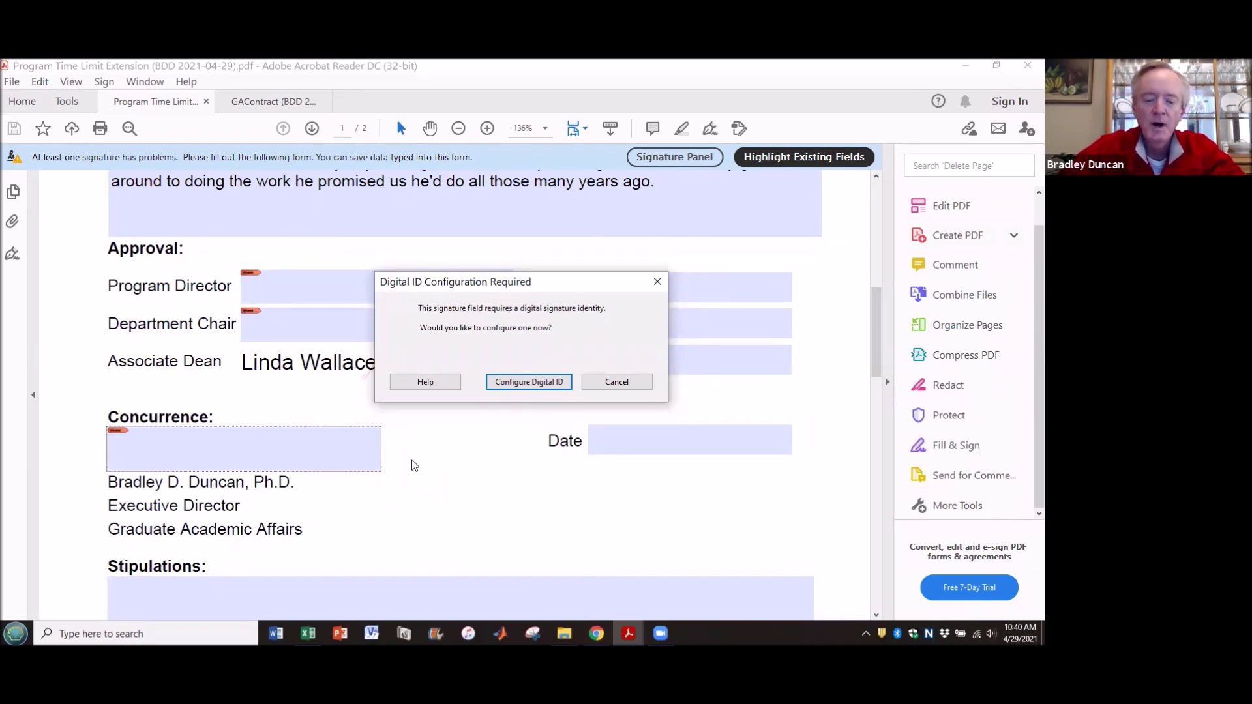
left_click(509, 385)
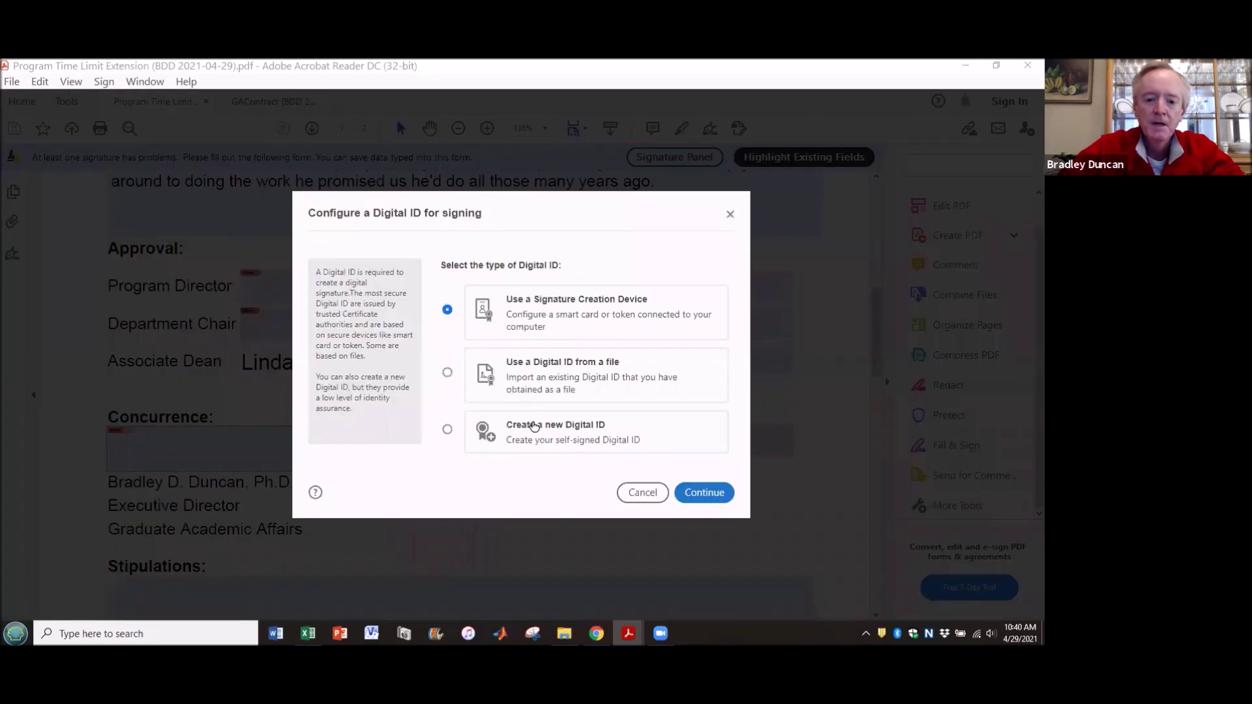
left_click(447, 430)
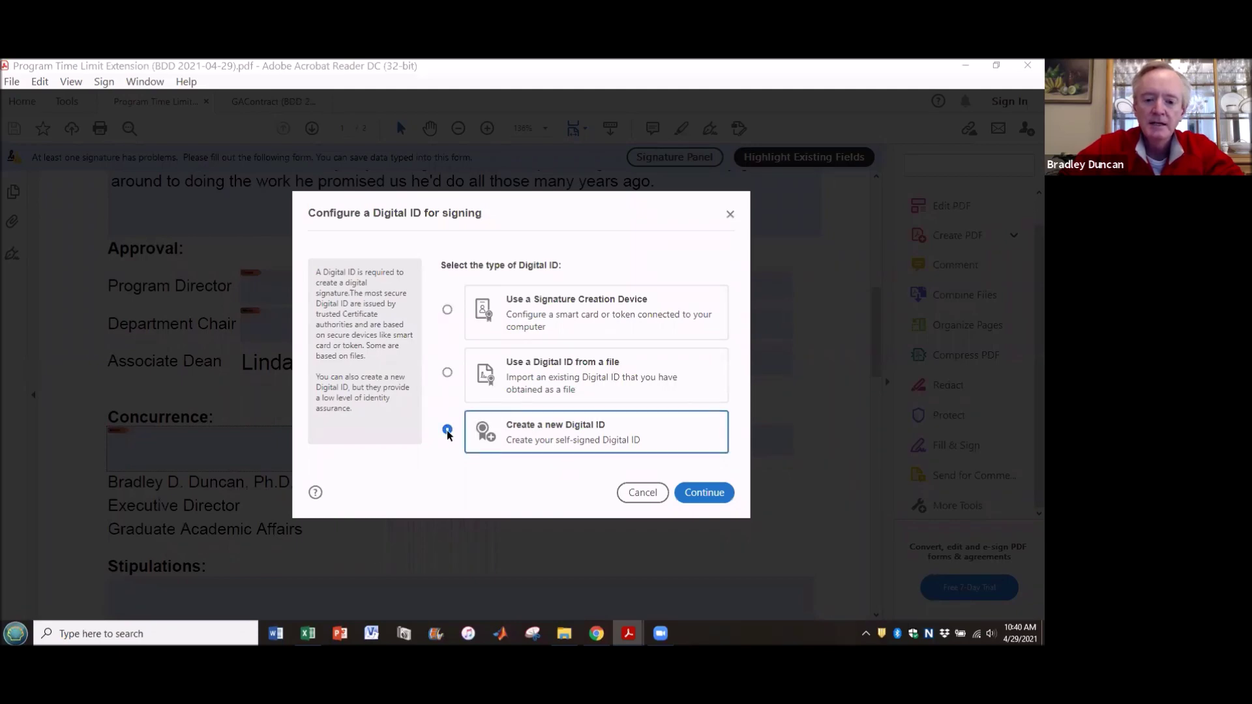
left_click(705, 493)
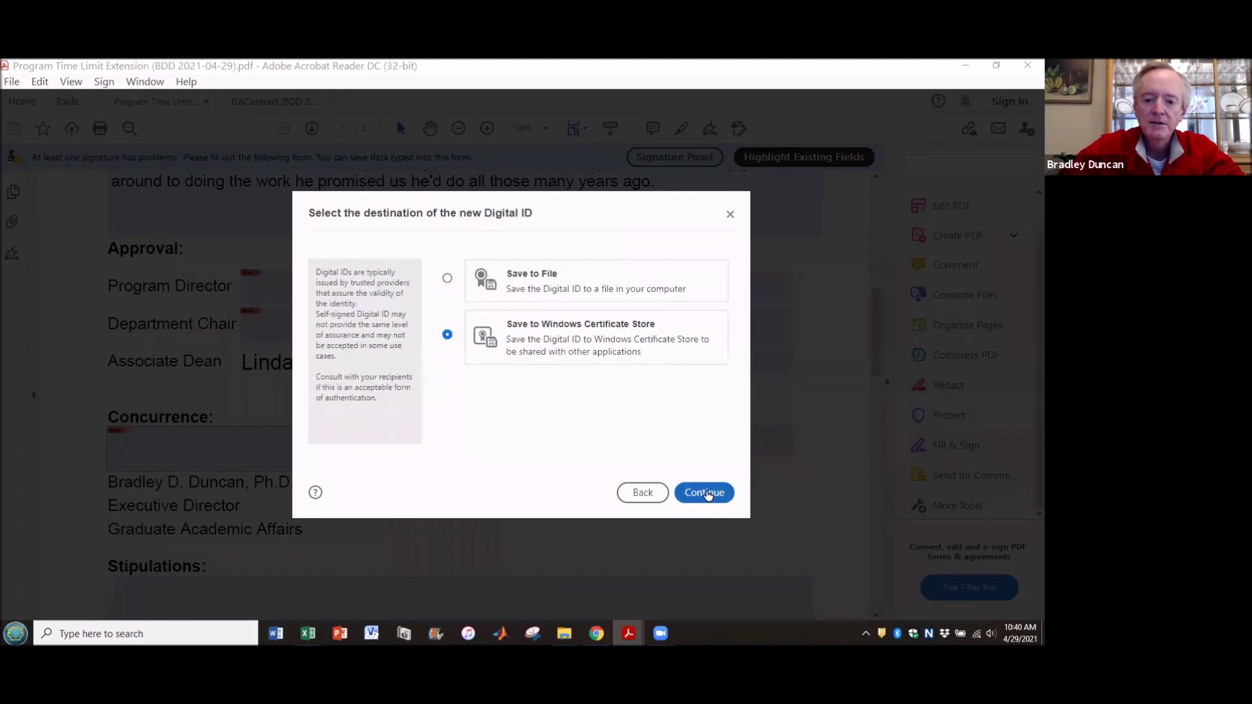
left_click(447, 278)
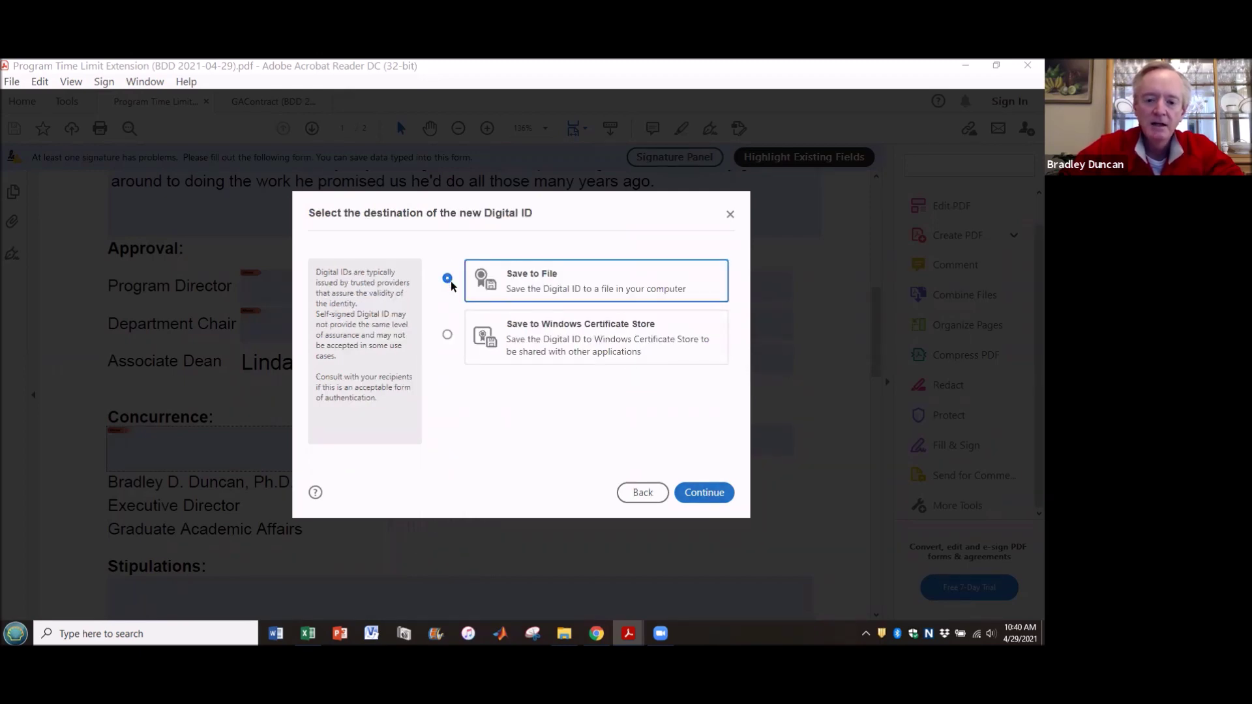
- Enter the signer's name, Graduate Academic Affairs, University of Dayton and the signer's e-mail for the ID
left_click(697, 492)
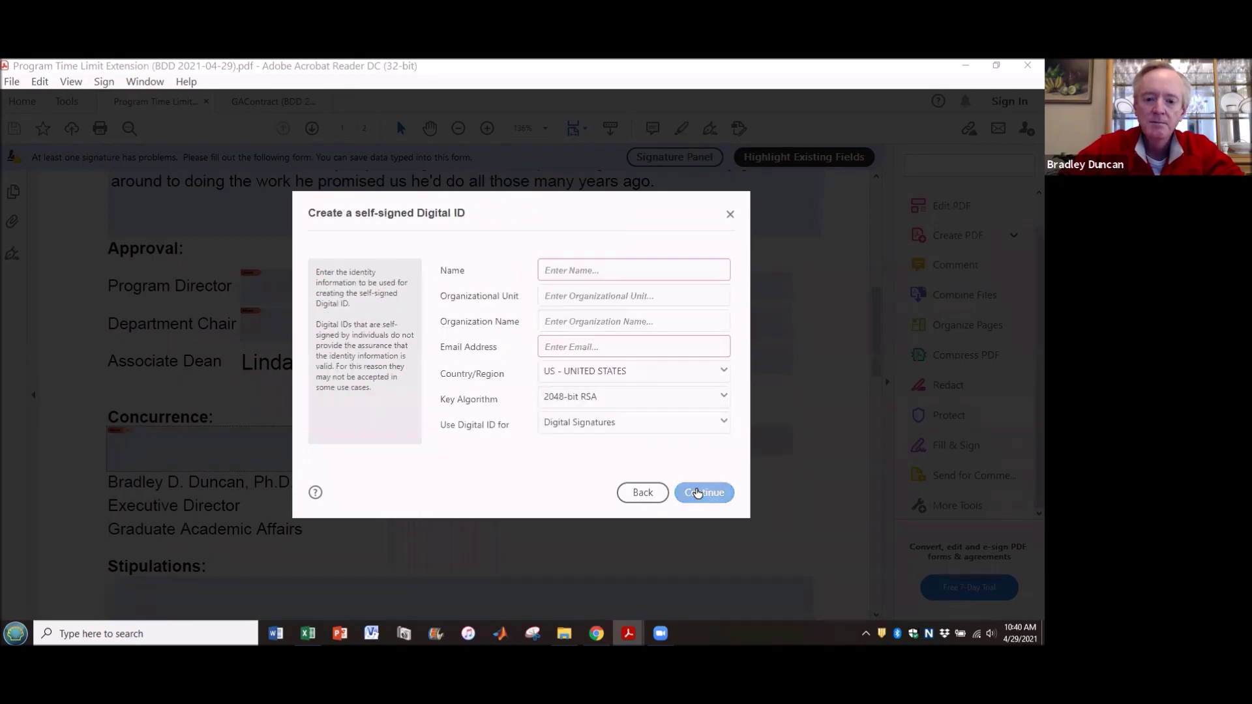
left_click(654, 267)
key("Tab")
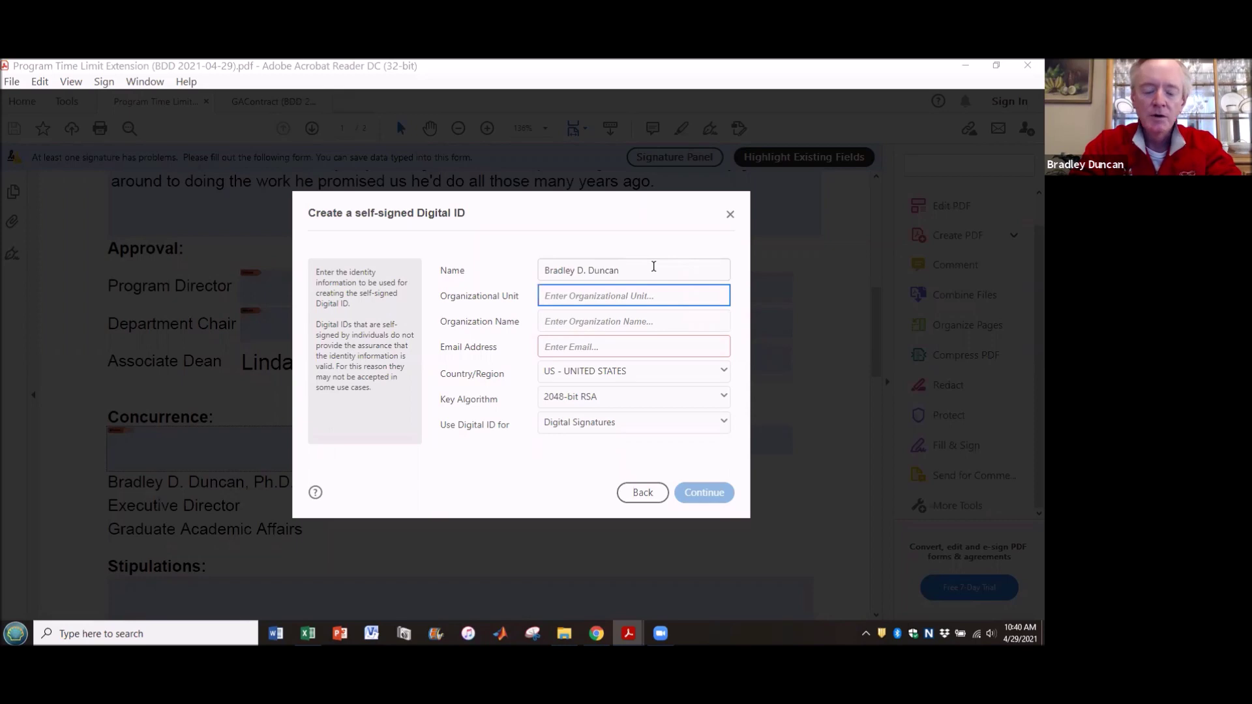
type("G")
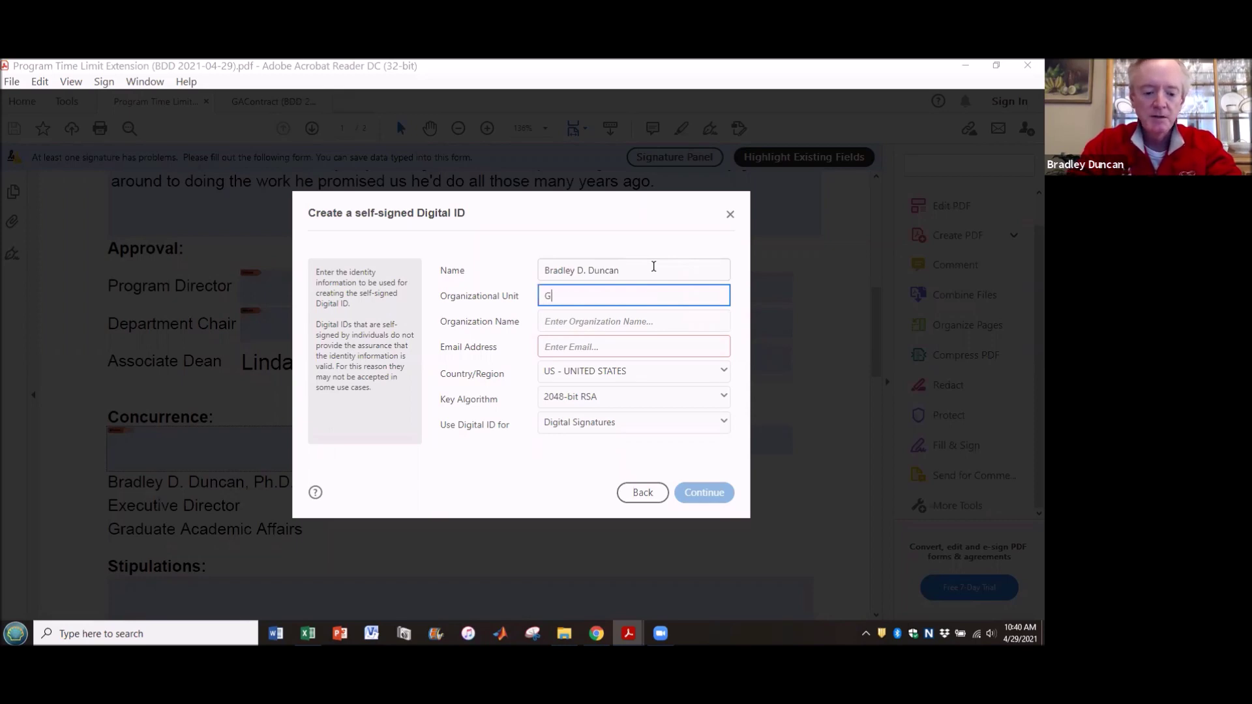
type("raduate A")
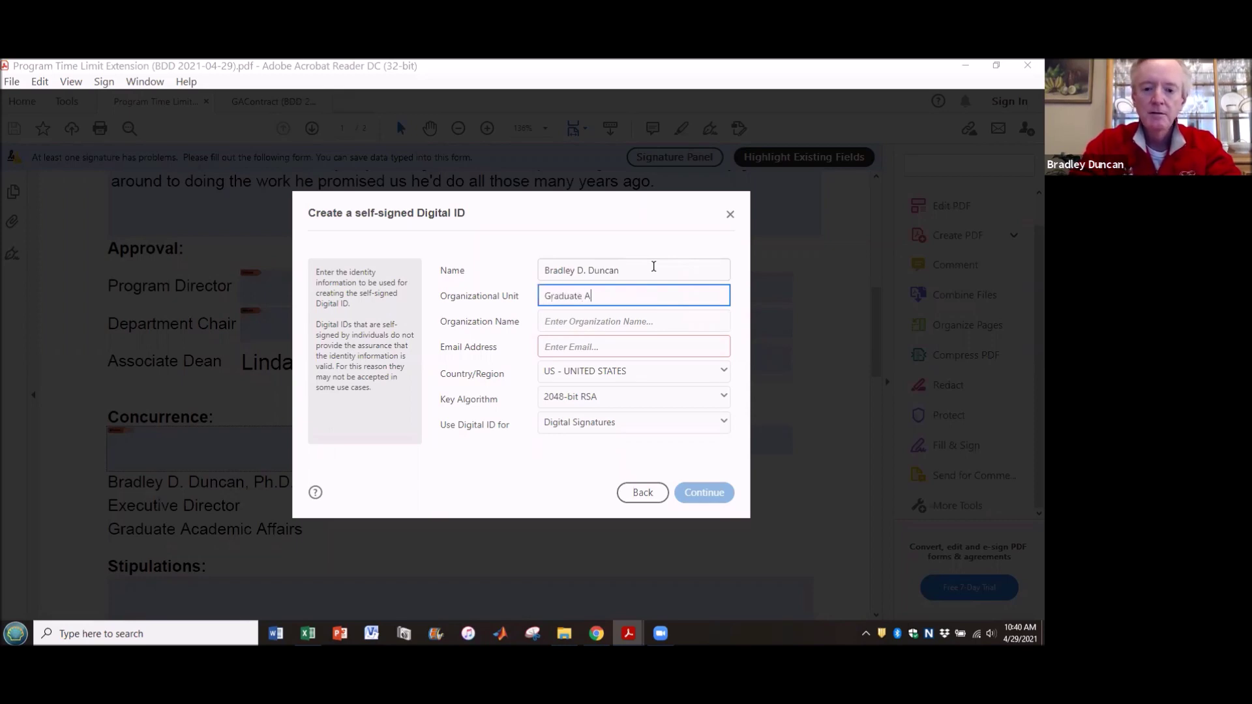
type("cademic Affairs")
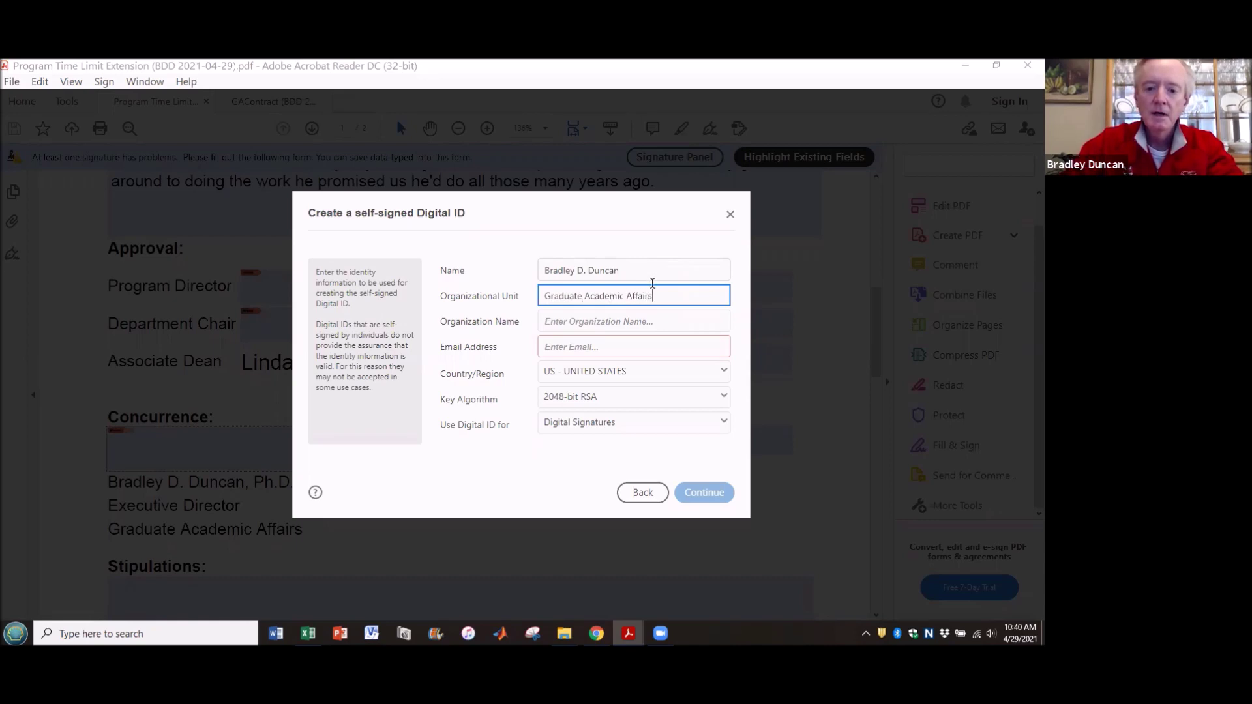
left_click(646, 322)
type("University of Dayton")
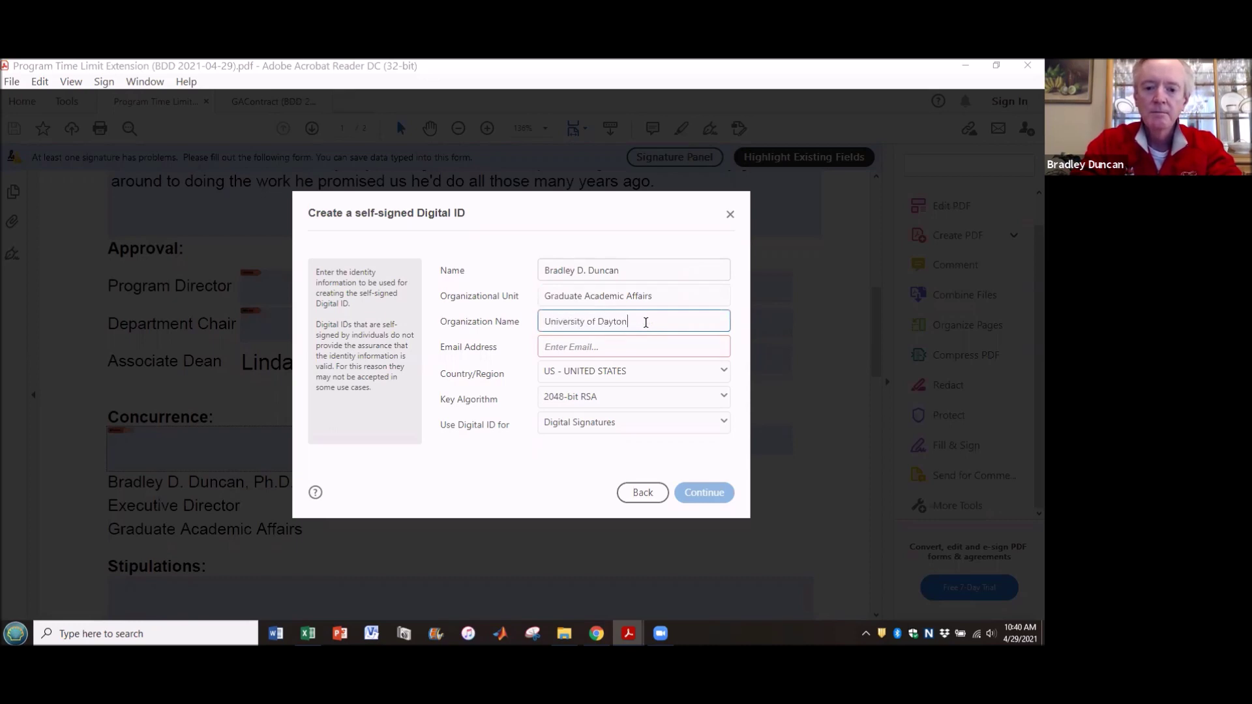
left_click(614, 349)
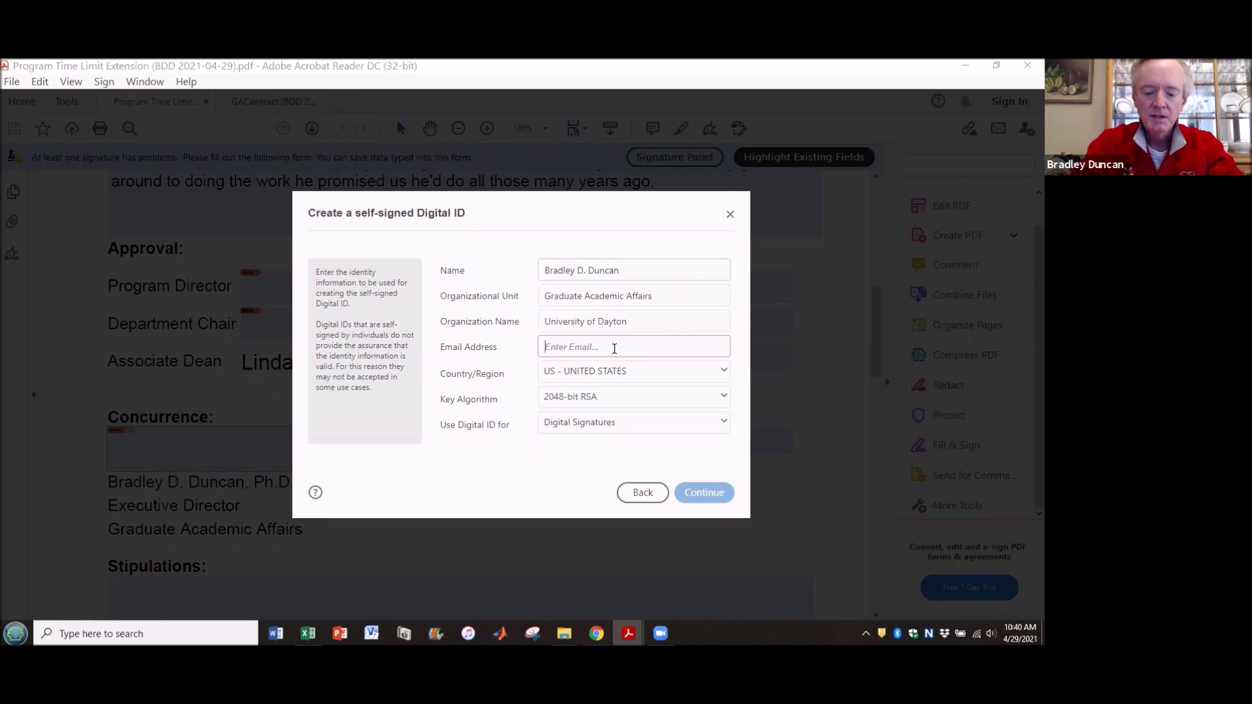
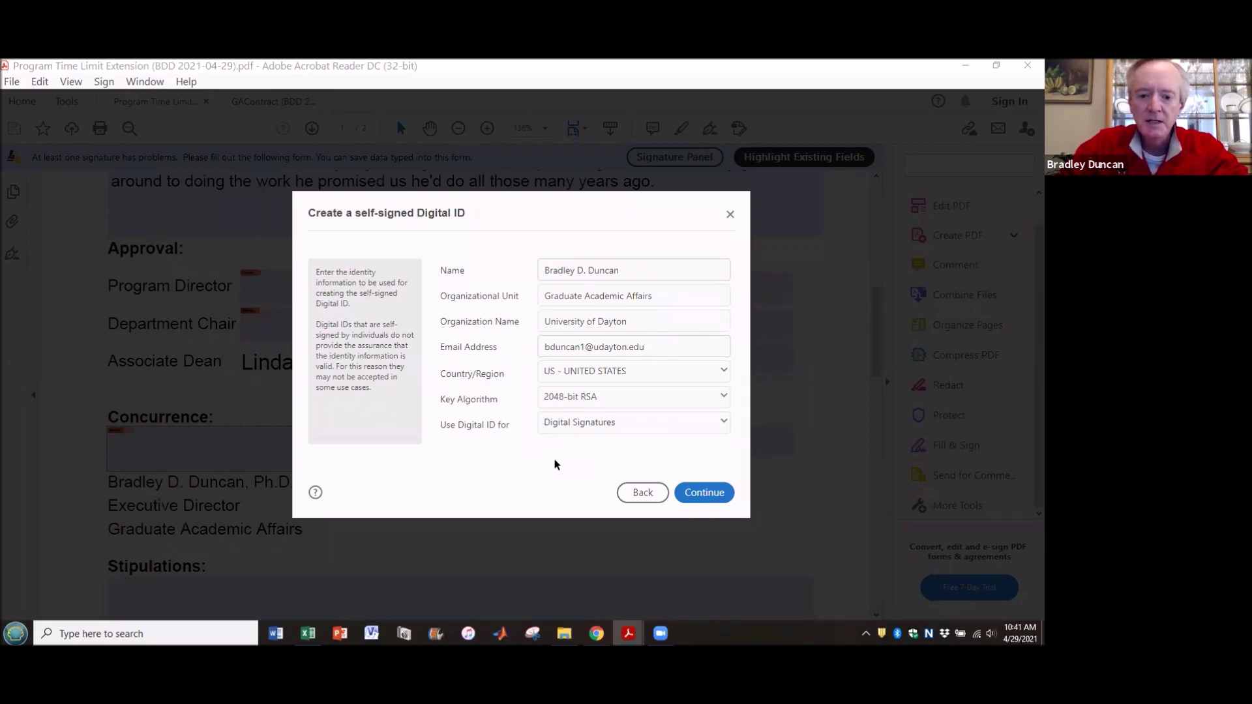
left_click(696, 494)
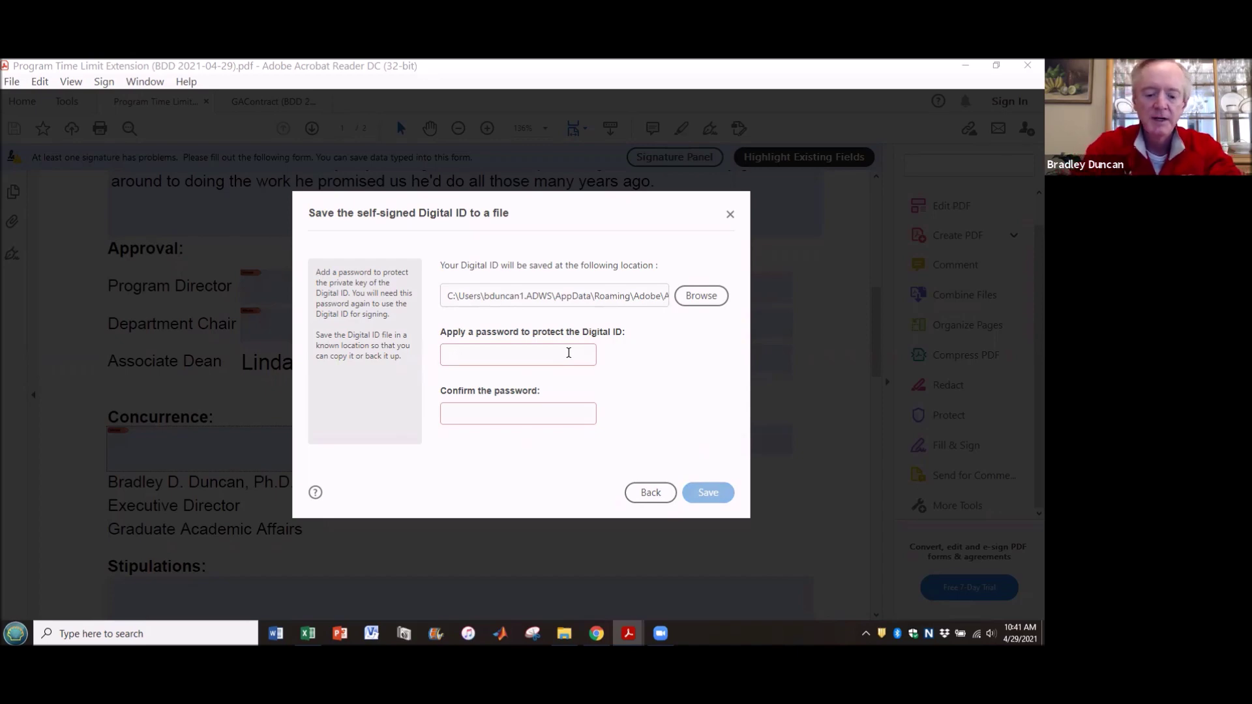
- Protect the new Digital ID file with a confirmed password and save it
left_click(568, 353)
type("•")
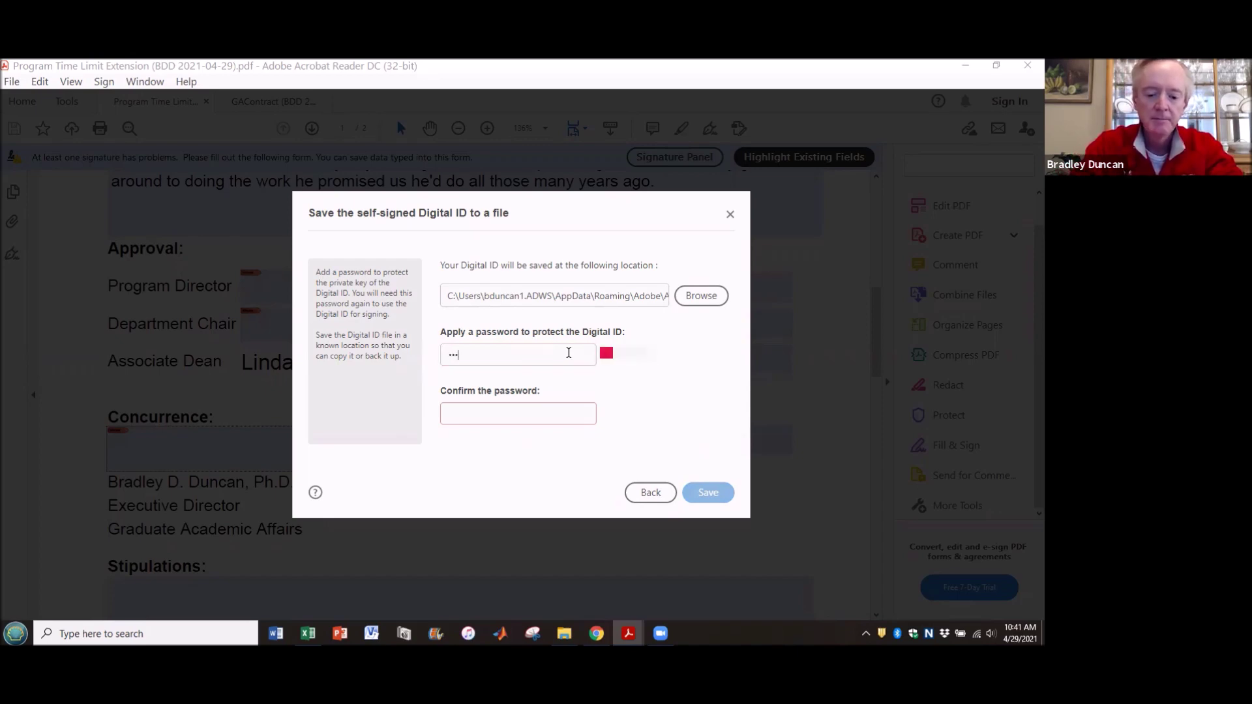
type("•••••••••")
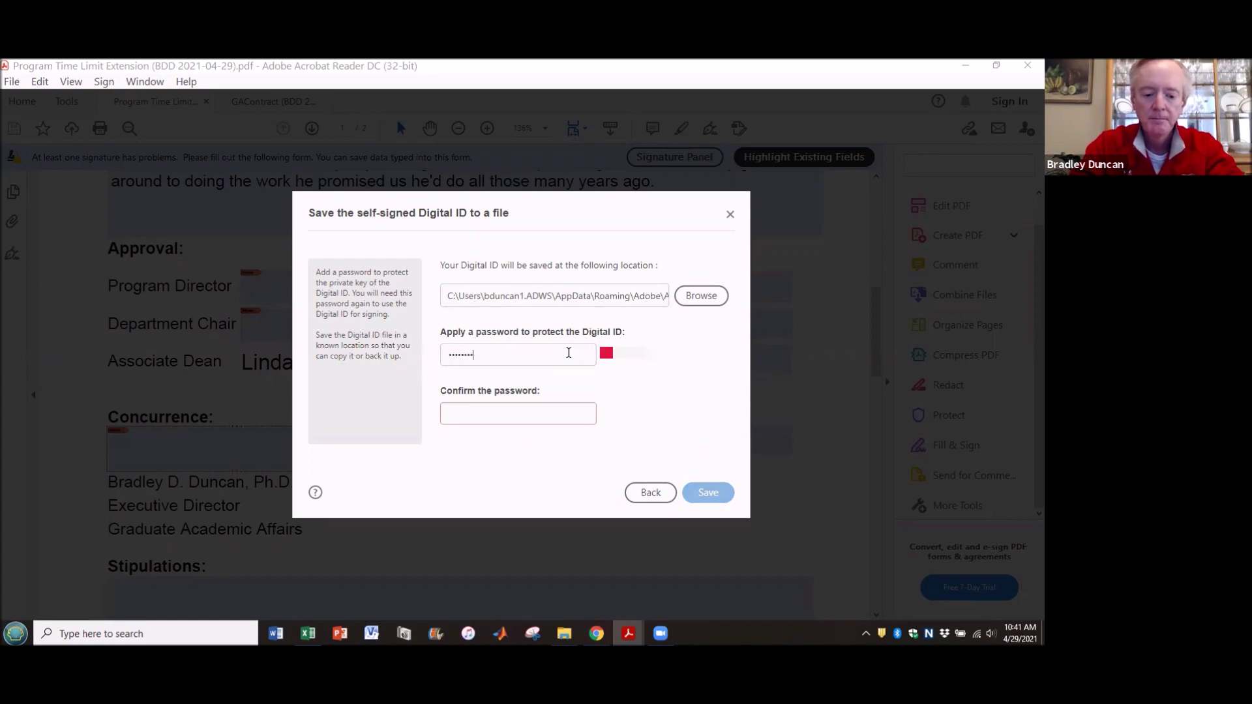
type("••")
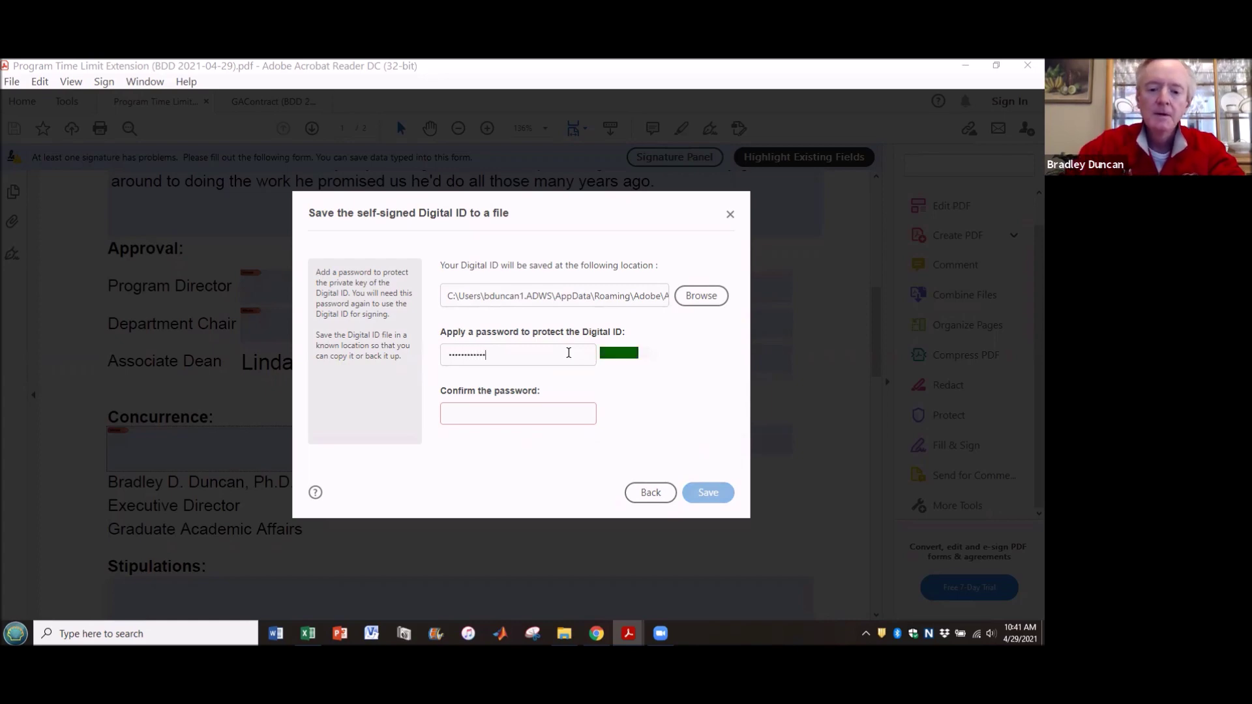
left_click(550, 409)
type("••")
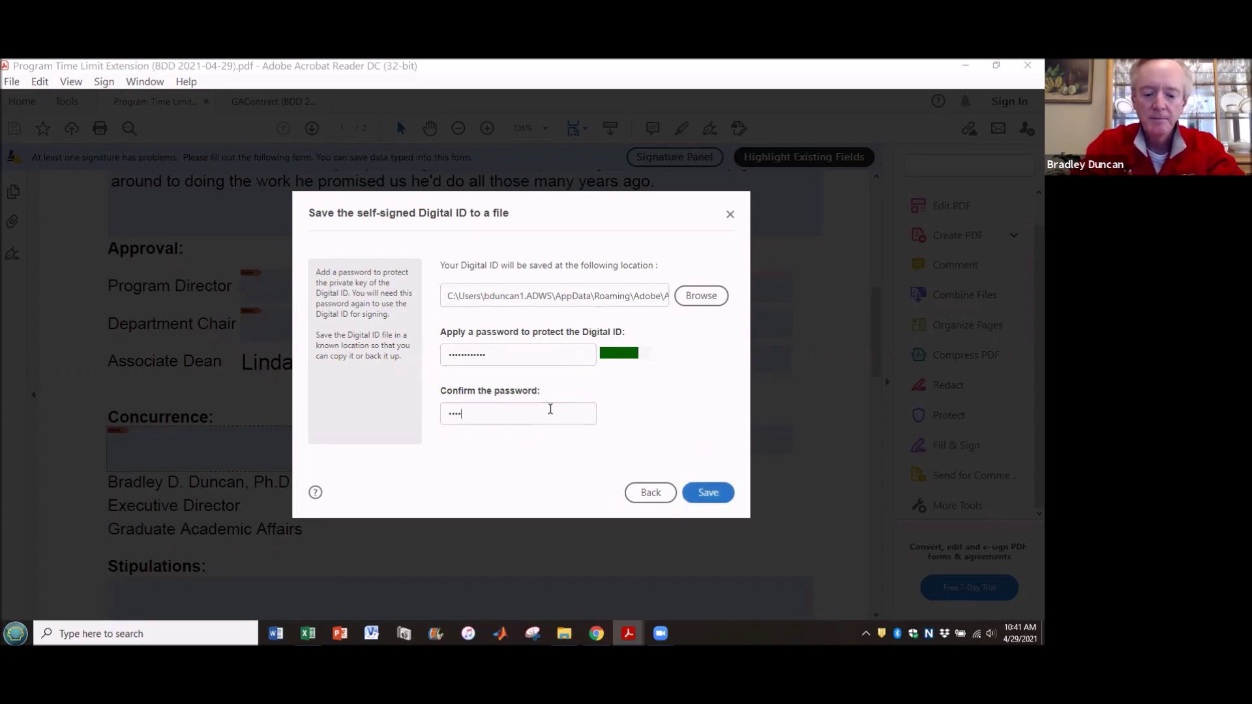
type("••••••••••")
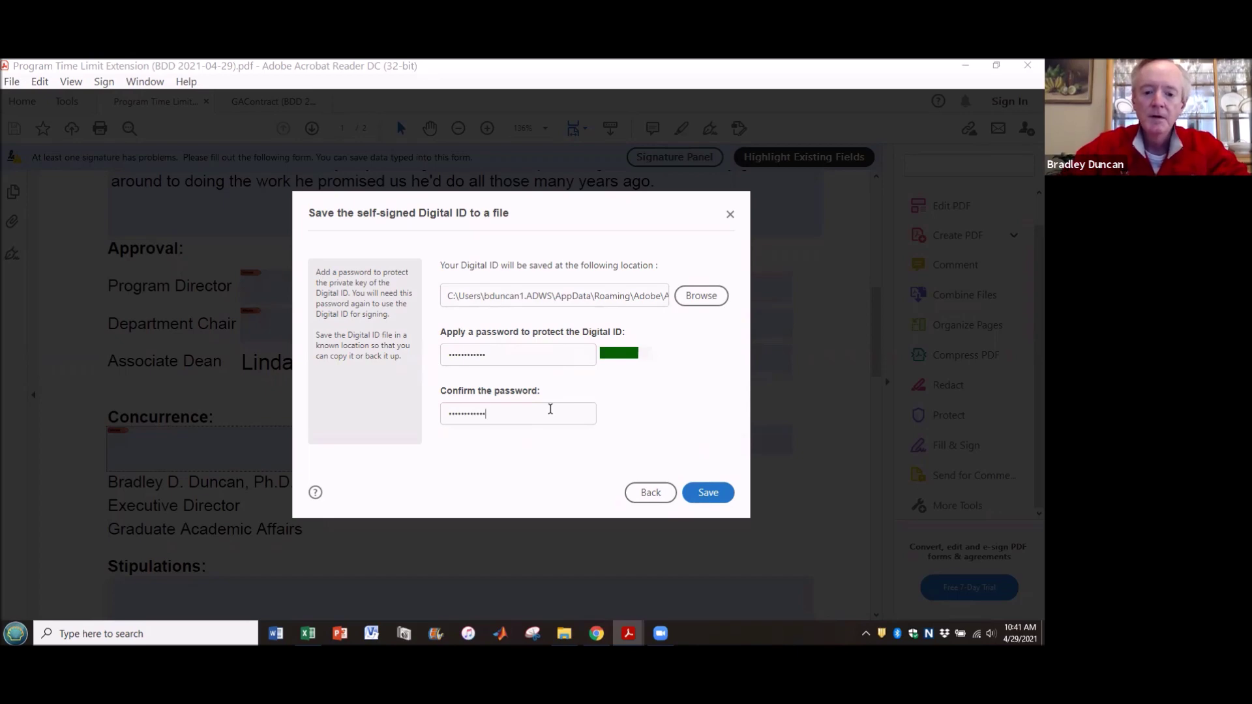
left_click(709, 493)
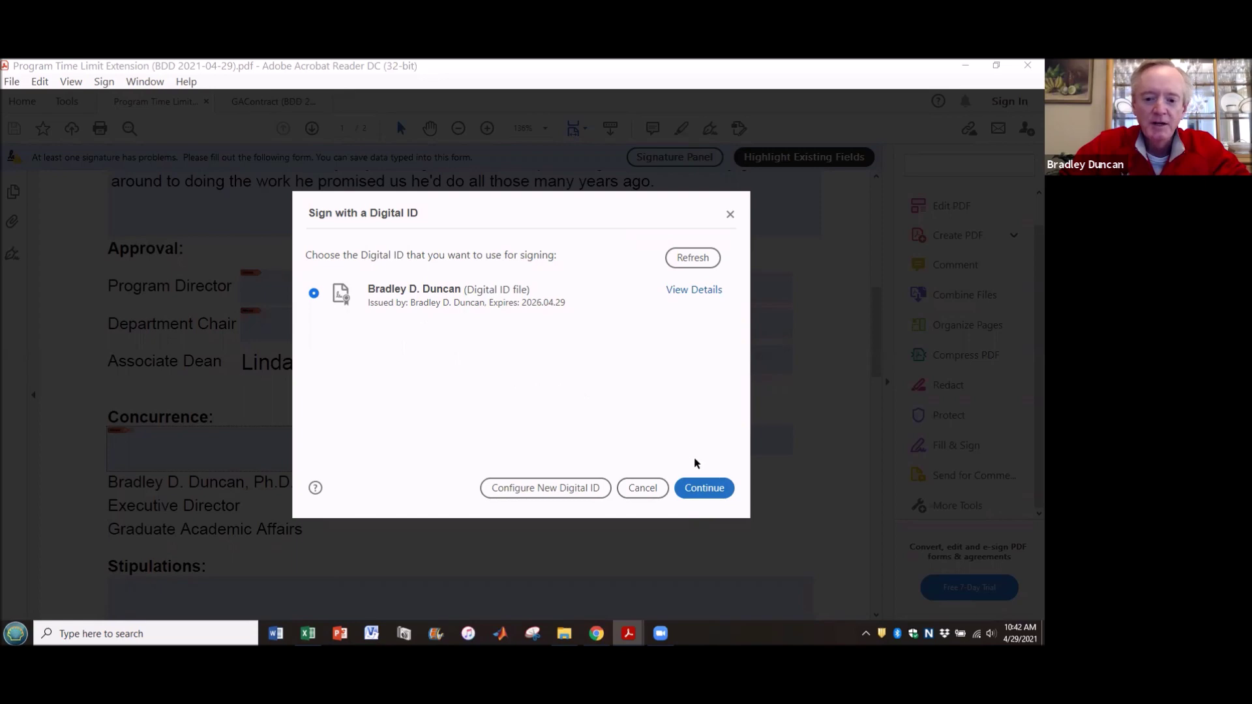
- Continue signing with the newly created Digital ID file selected
left_click(704, 489)
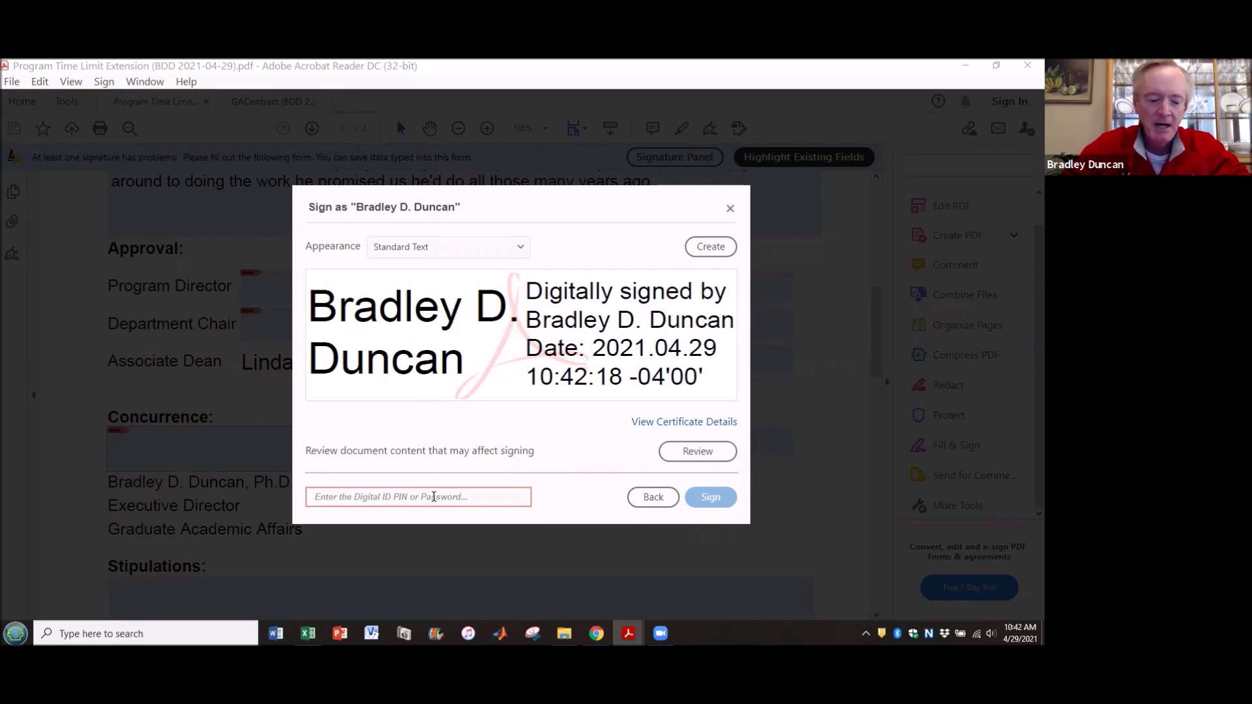
- Enter the Digital ID password and sign the Concurrence field
type("****")
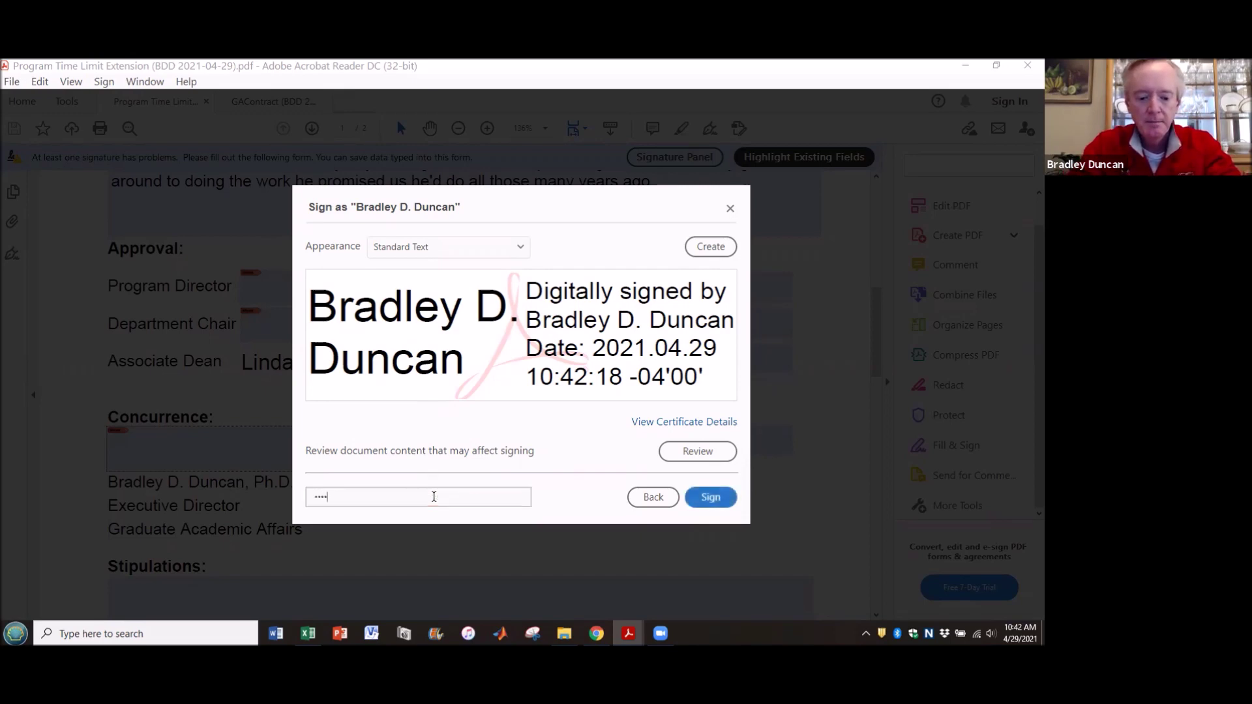
type("********")
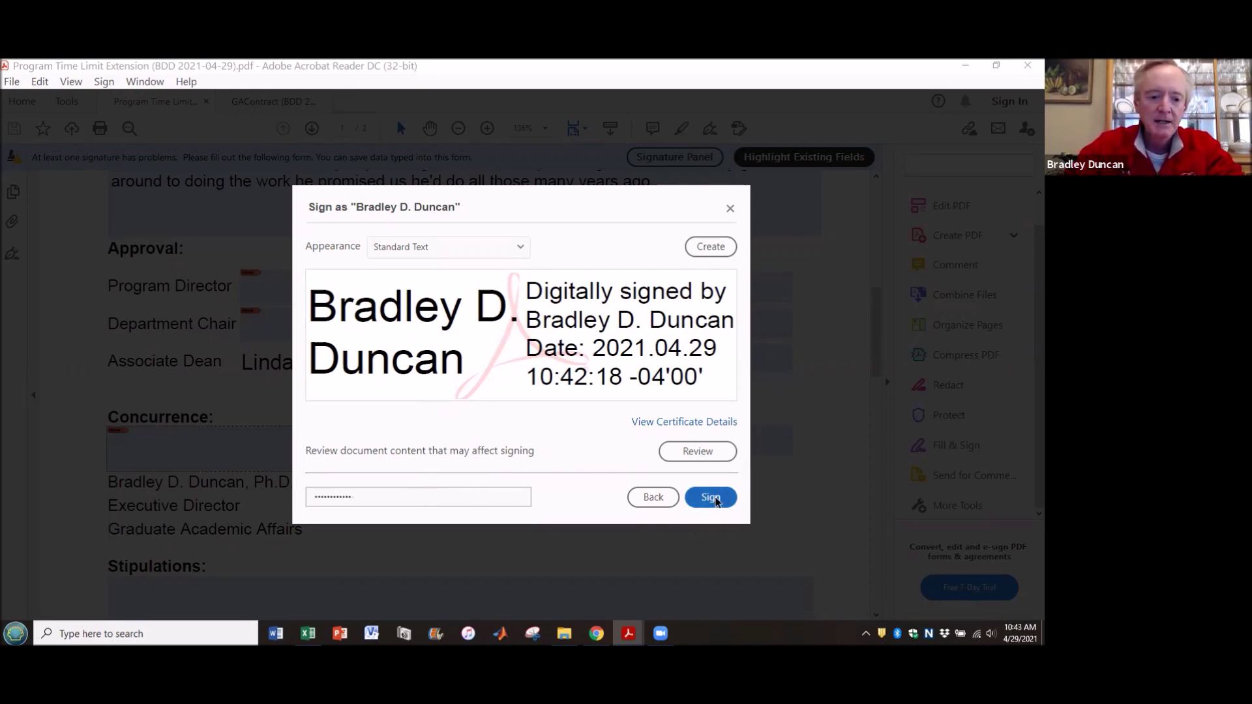
left_click(711, 497)
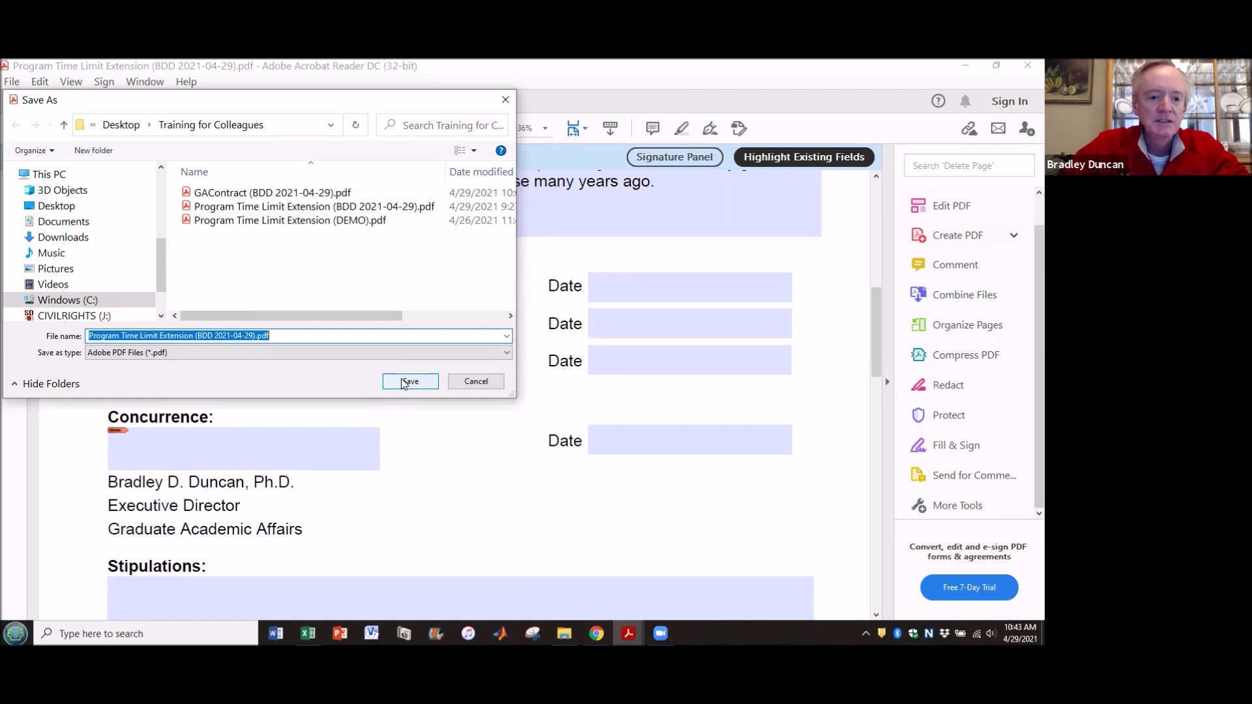
- Save the signed form, replacing the existing Program Time Limit Extension (BDD 2021-04-29).pdf
left_click(402, 383)
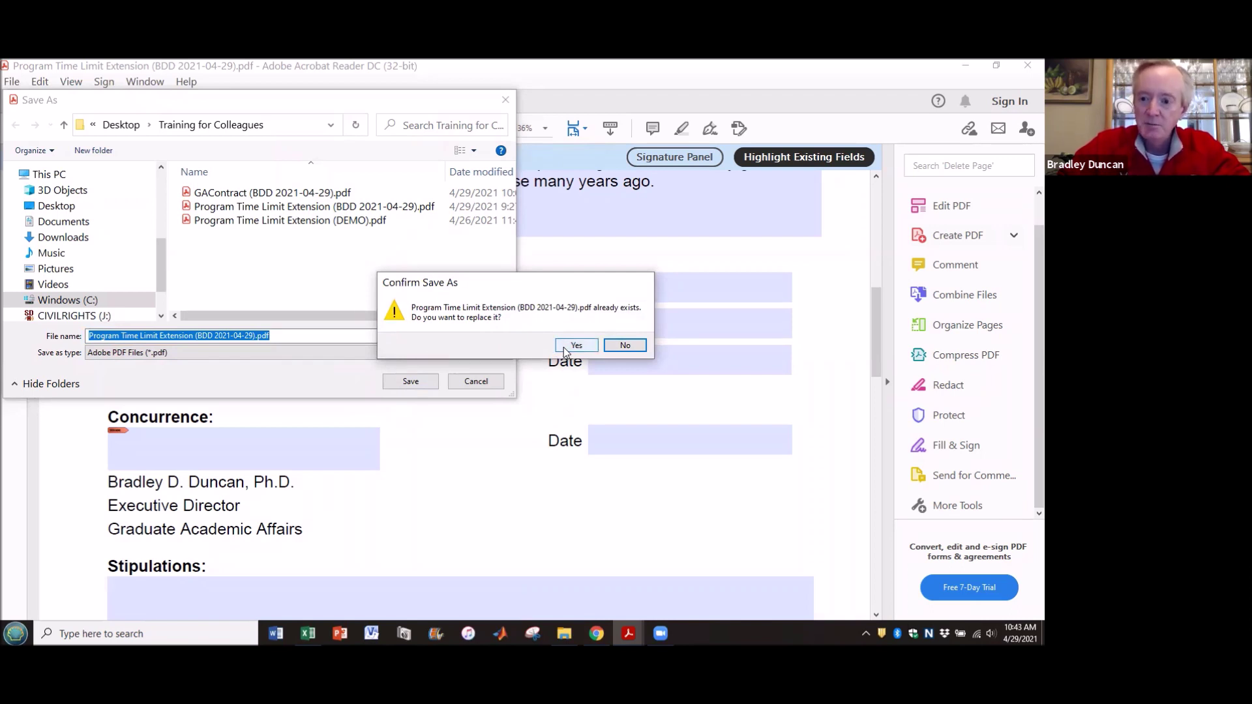
left_click(574, 346)
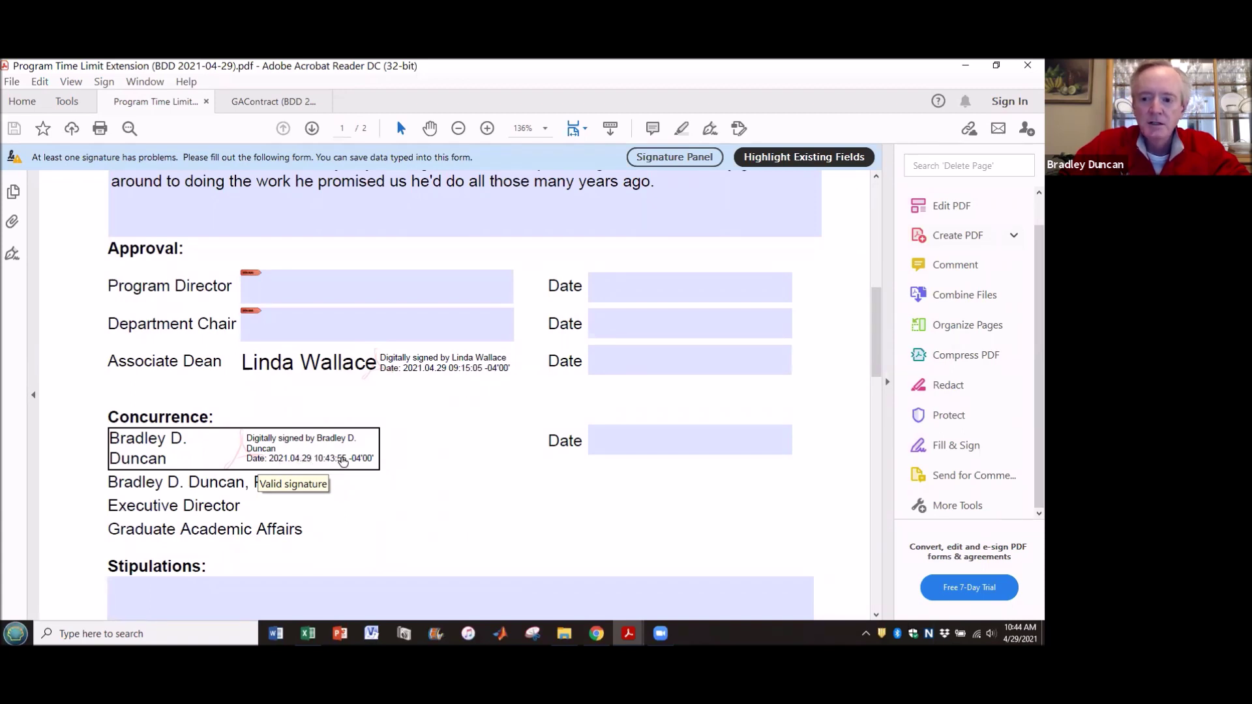
left_click(664, 441)
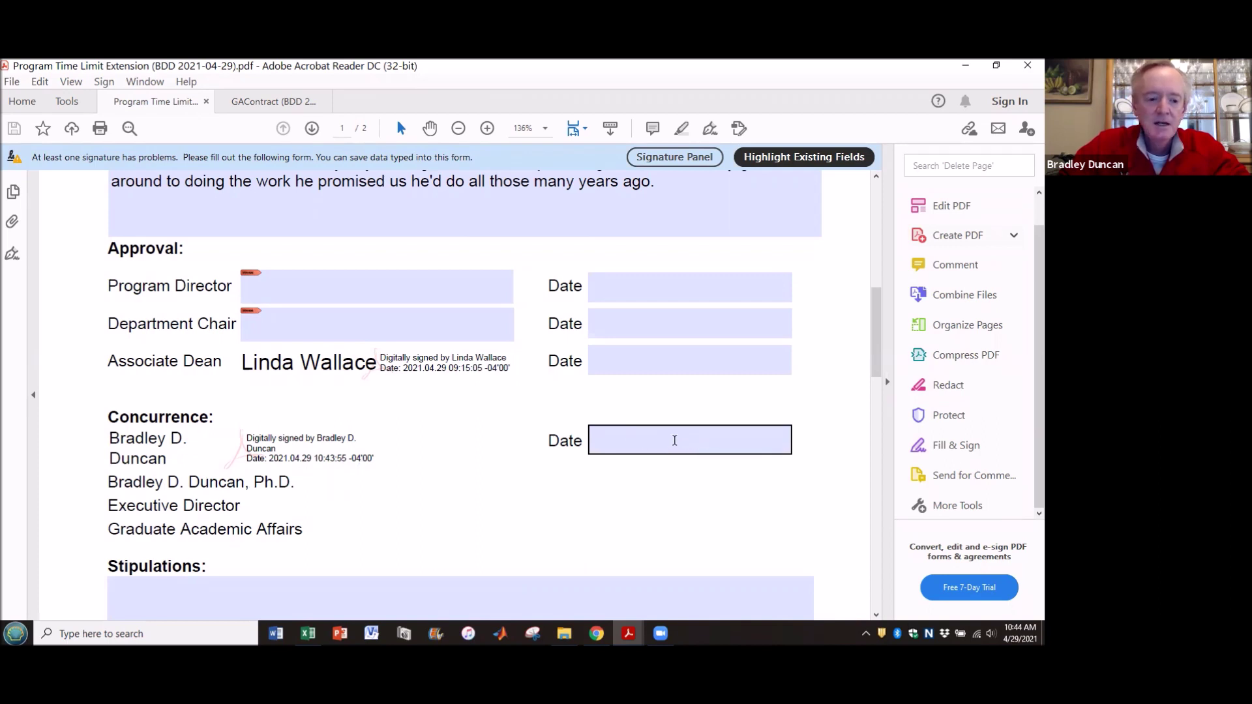
left_click(463, 445)
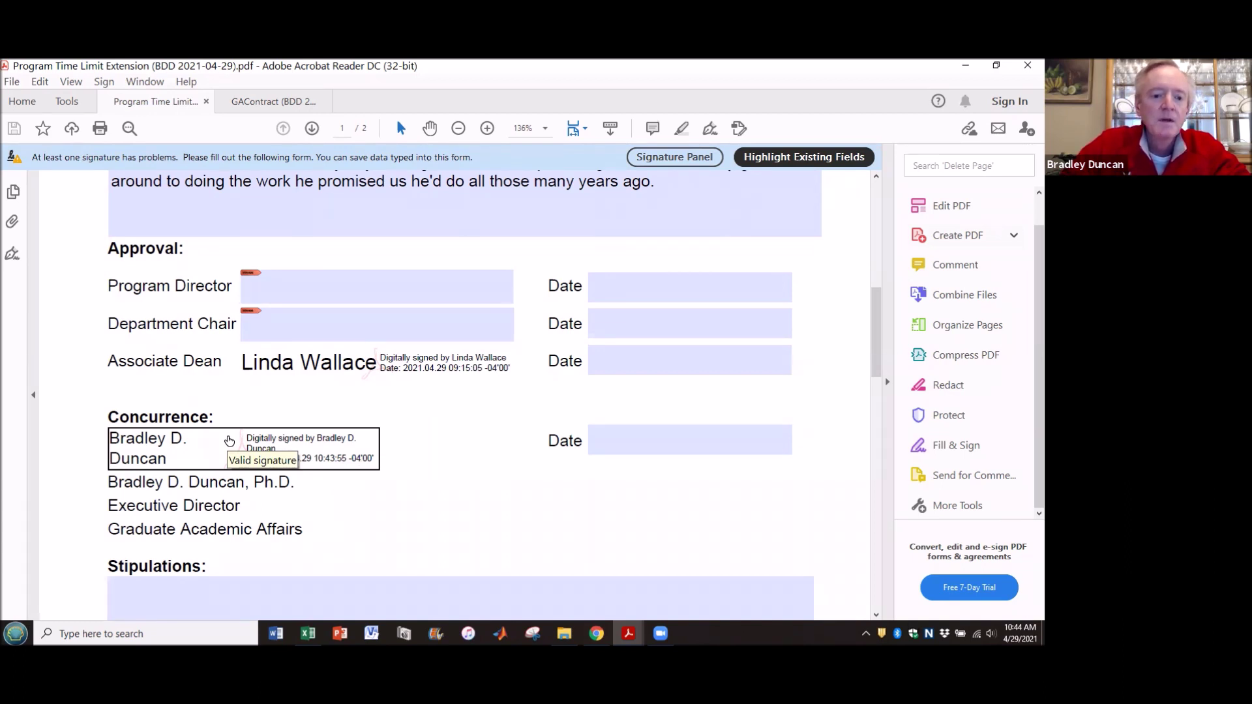
mouse_move(325, 365)
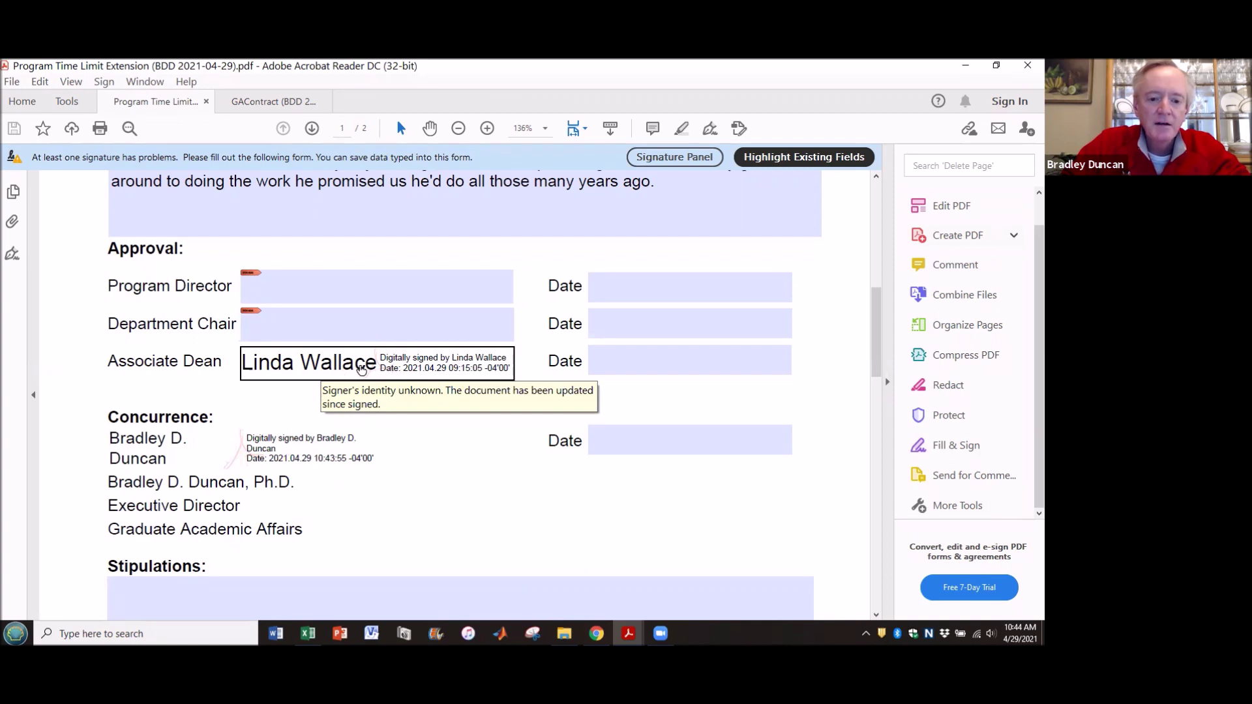
mouse_move(299, 444)
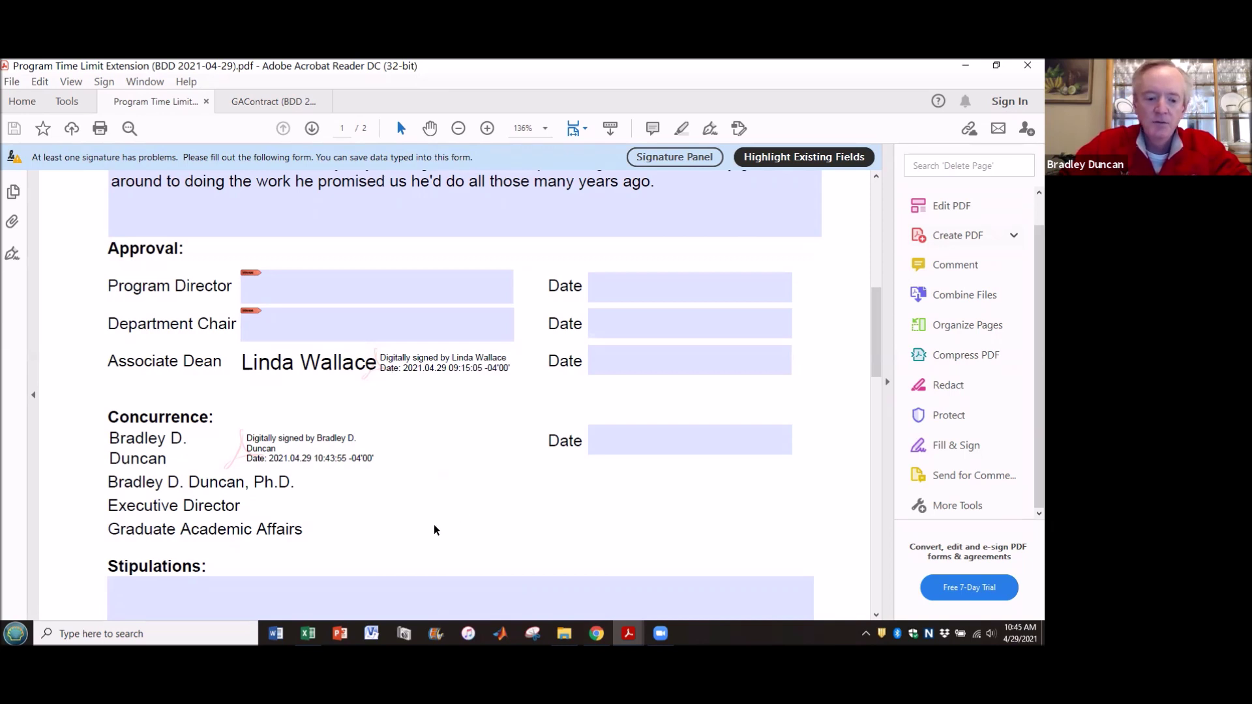
mouse_move(308, 633)
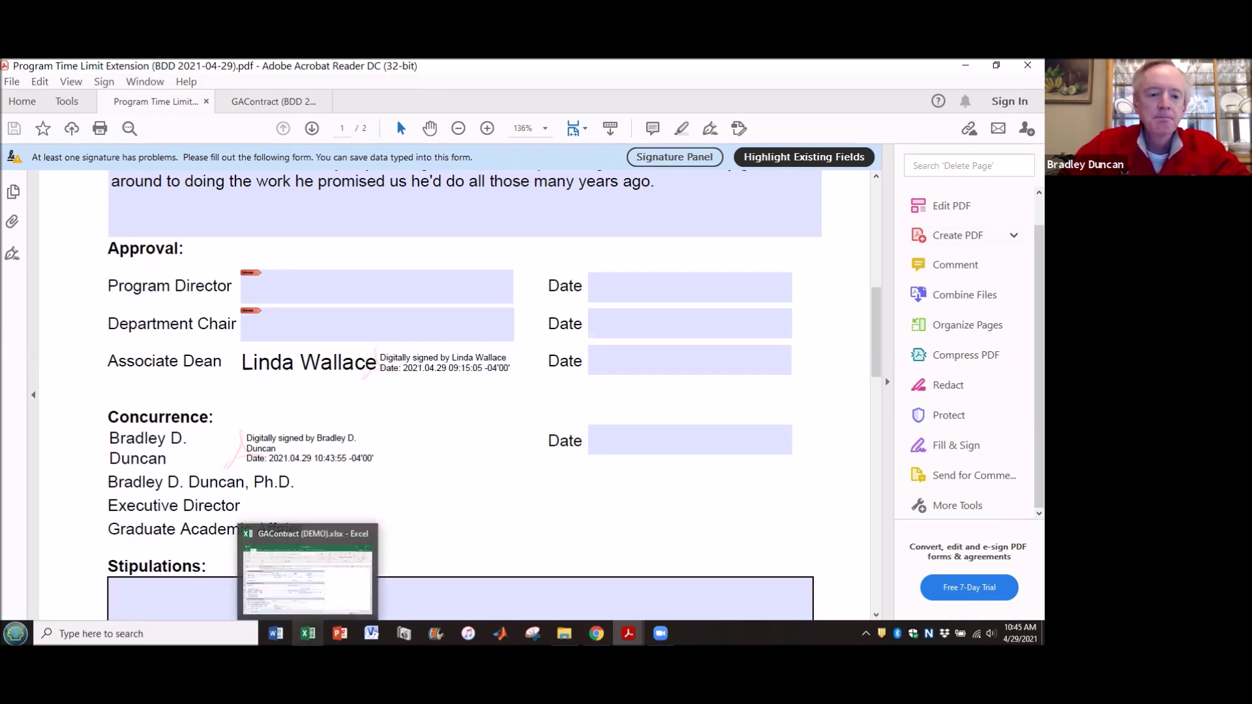
- Switch to GAContract (DEMO).xlsx and scroll through the GA Contract form, returning to the top
left_click(308, 633)
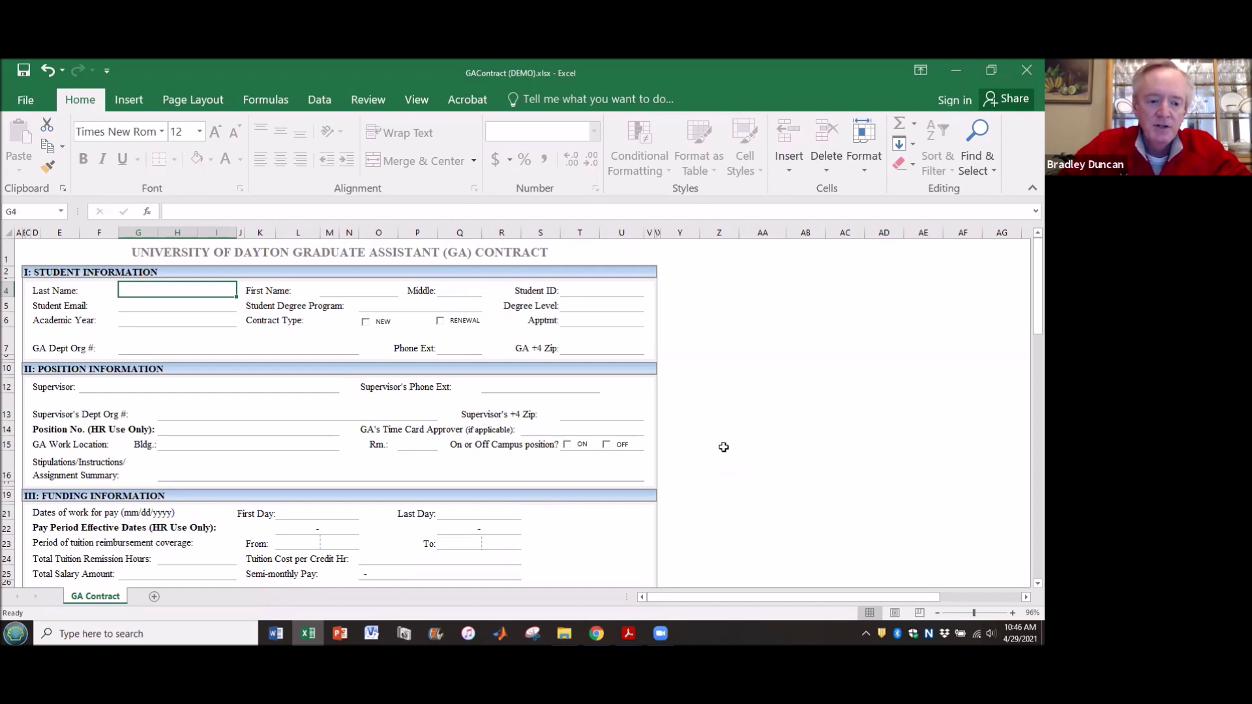
scroll(724, 447, "down", 1)
scroll(724, 447, "down", 3)
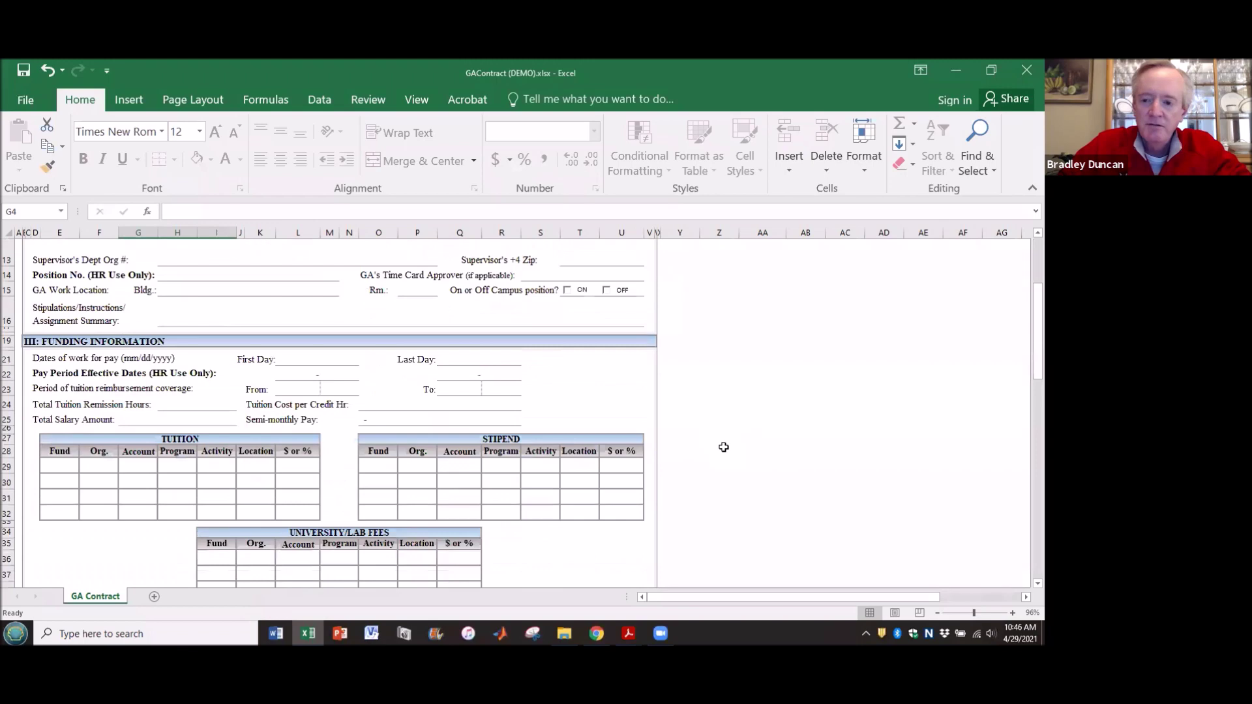
scroll(723, 447, "down", 10)
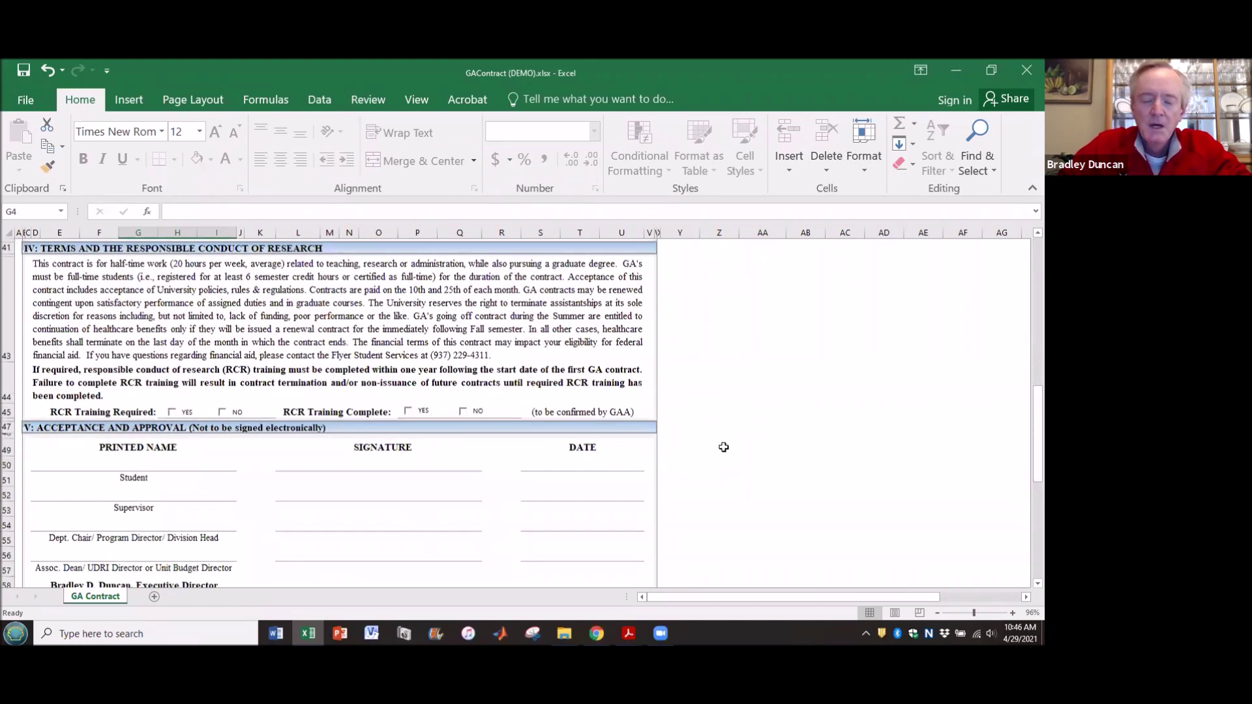
scroll(723, 447, "up", 2)
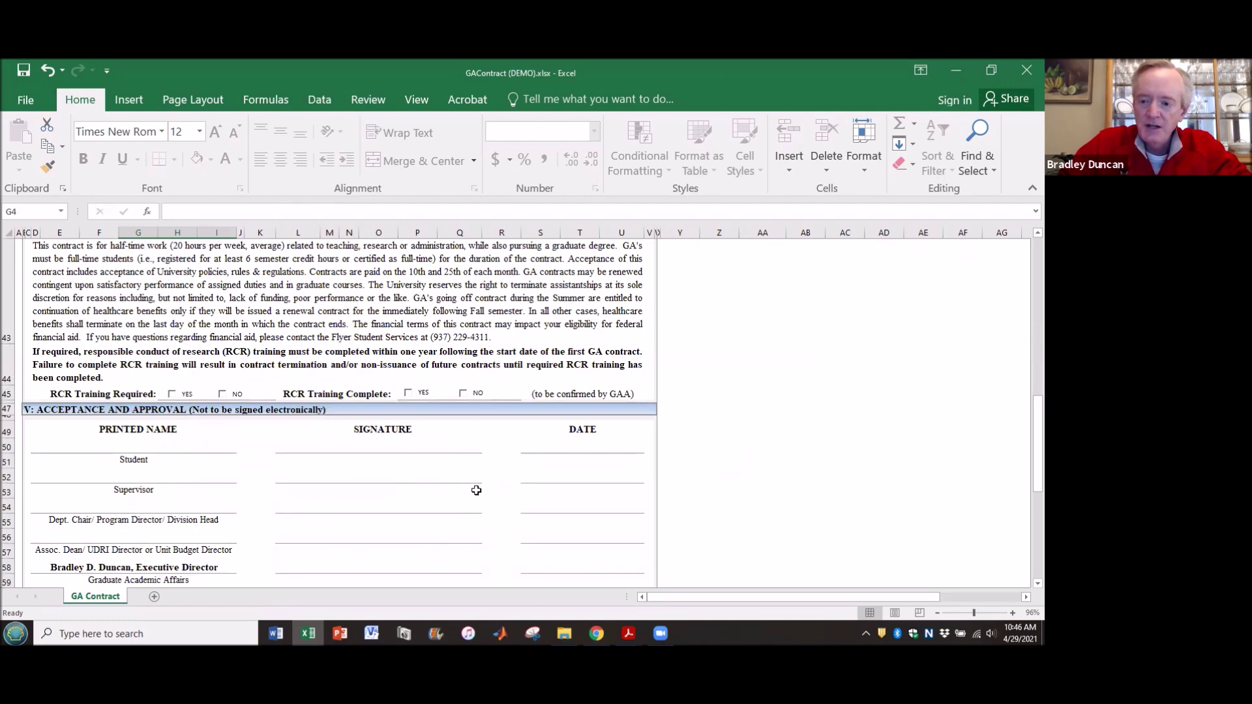
scroll(477, 490, "down", 2)
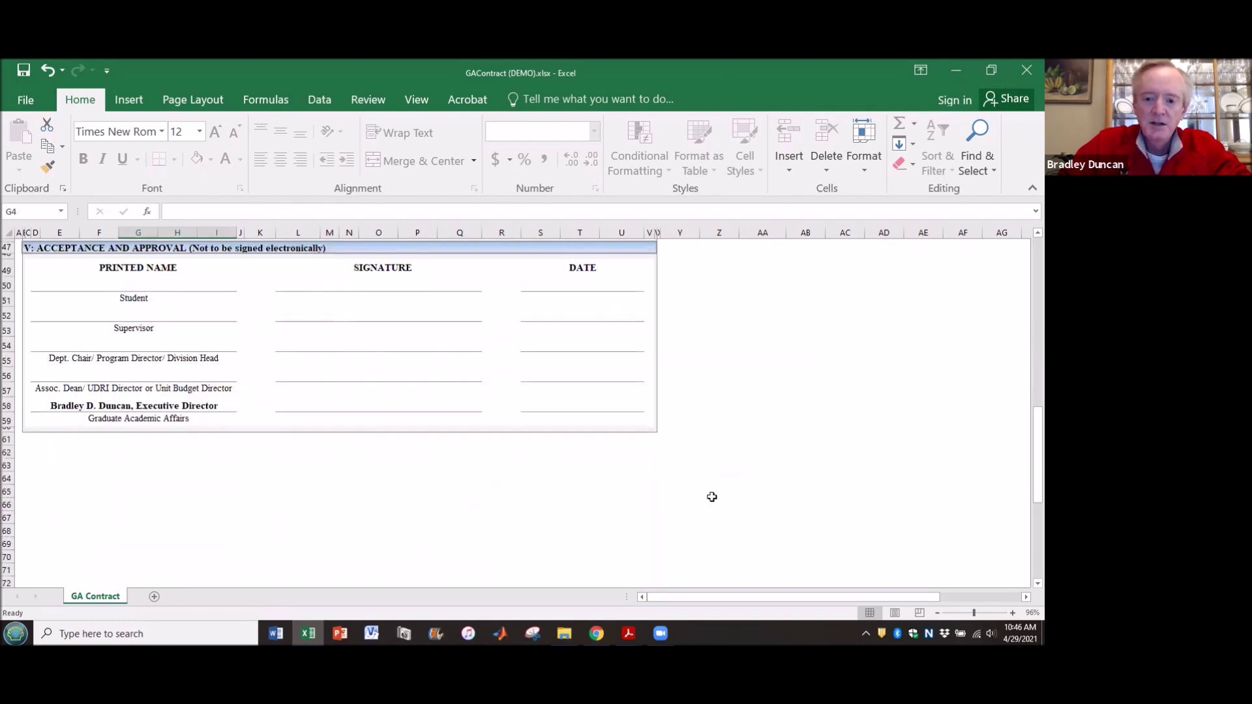
scroll(718, 469, "up", 15)
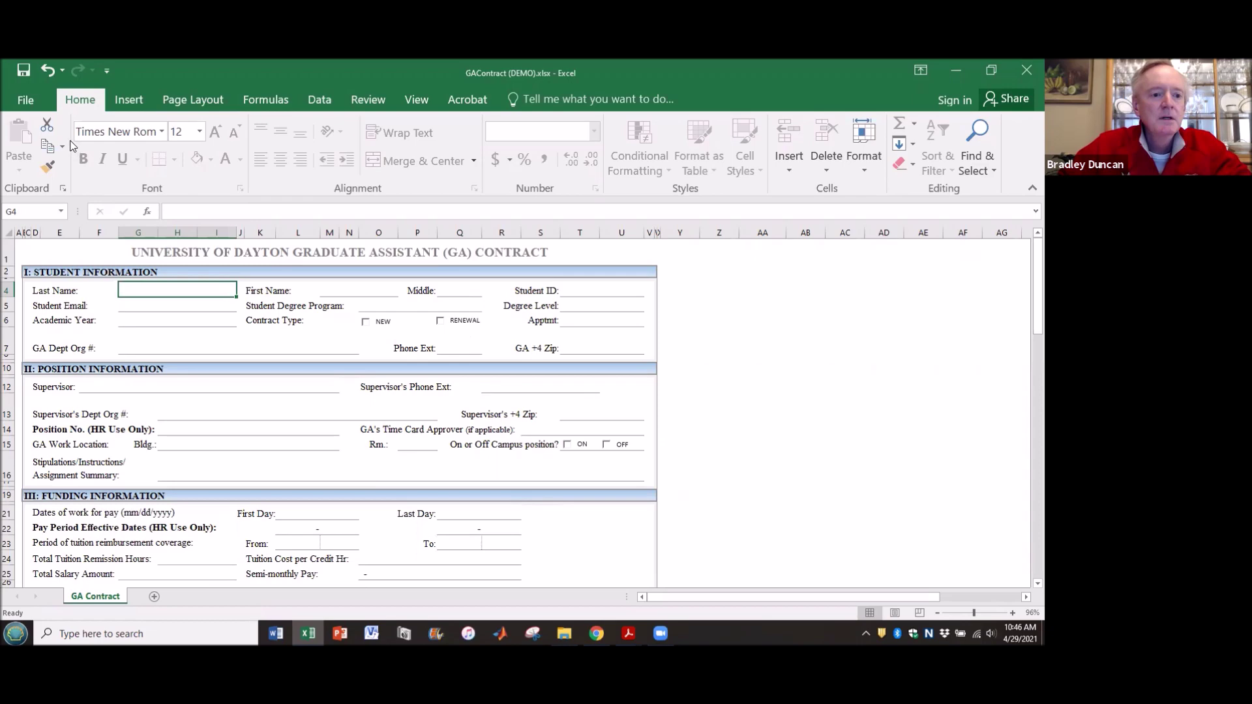
- Save the sheet as PDF named GAContract (BDD2 2021-04-29).pdf in Training for Colleagues
left_click(24, 99)
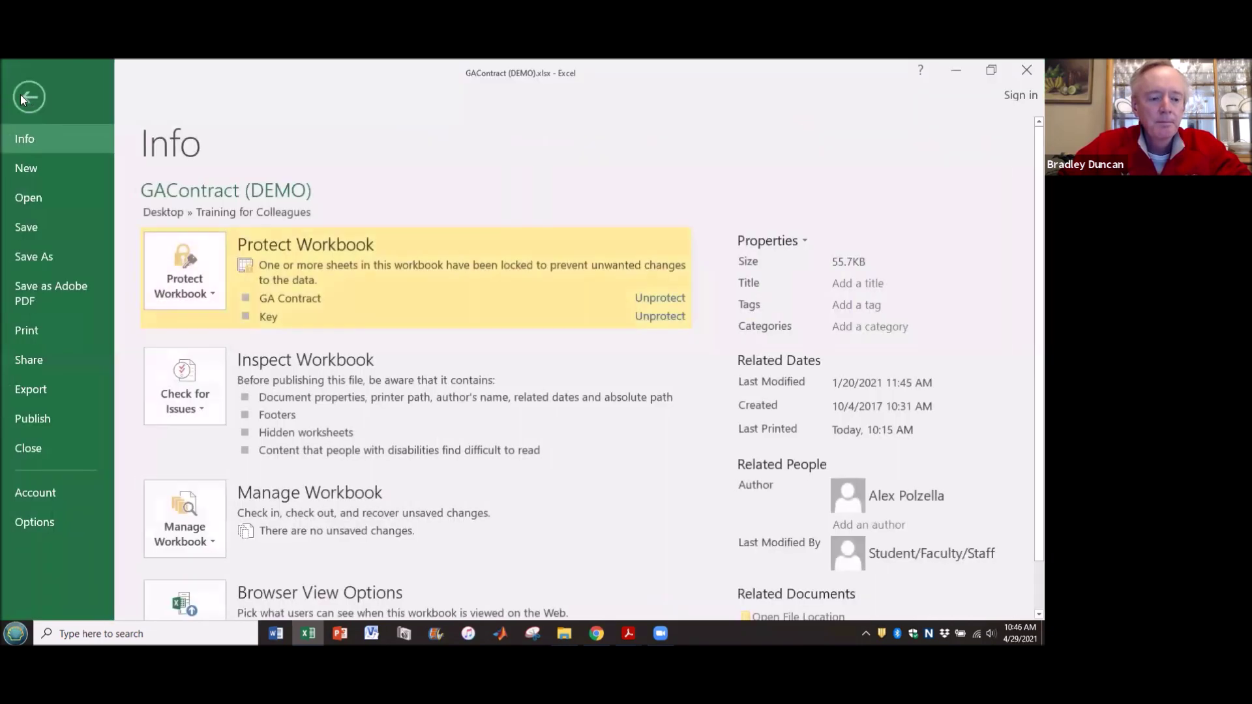
left_click(57, 257)
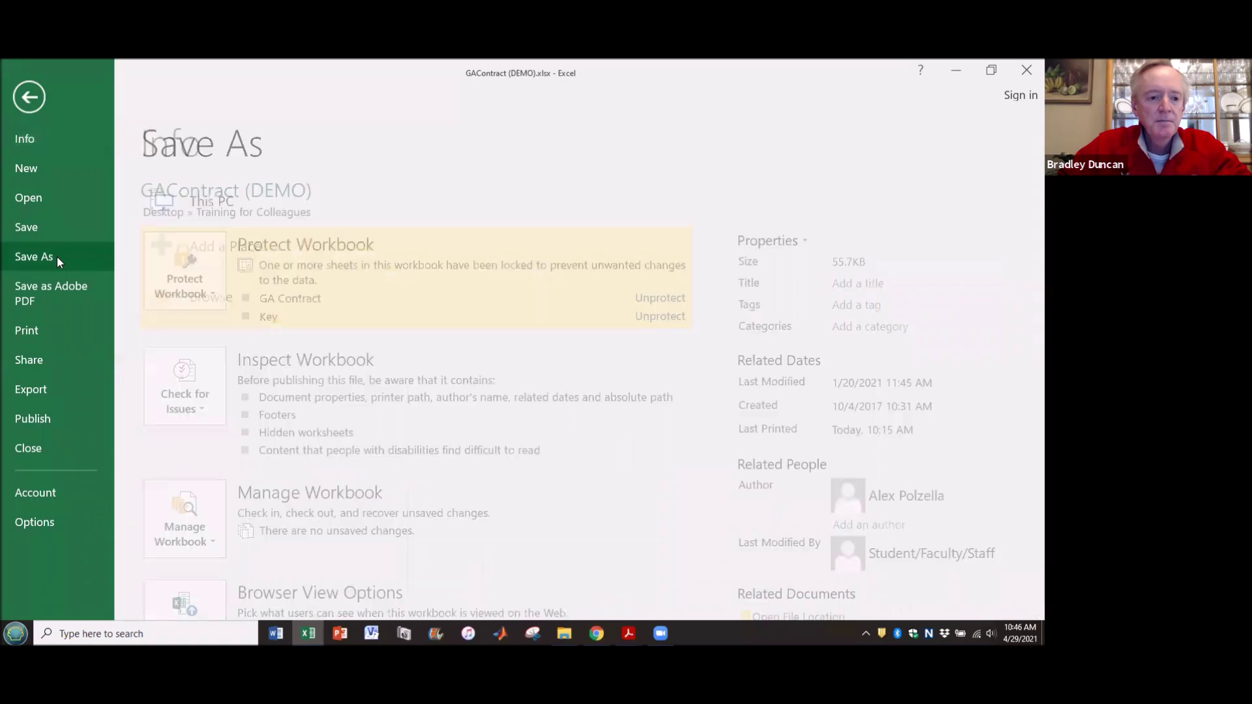
left_click(497, 239)
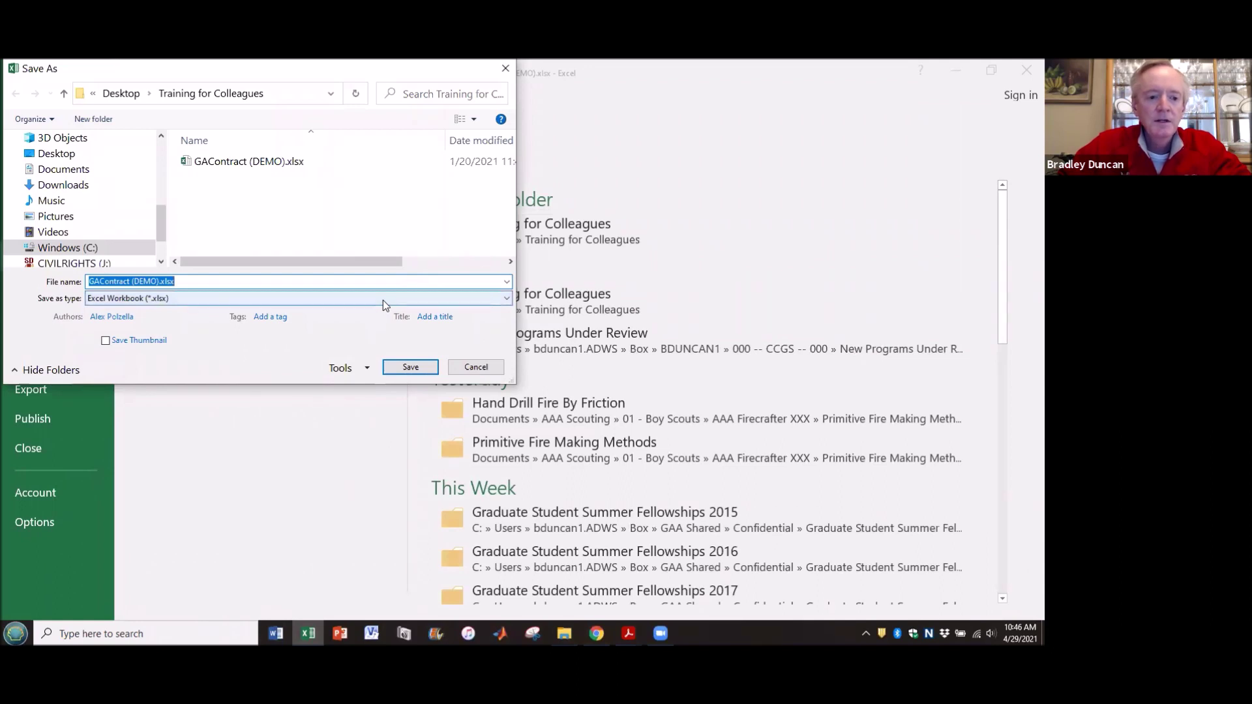
left_click(383, 299)
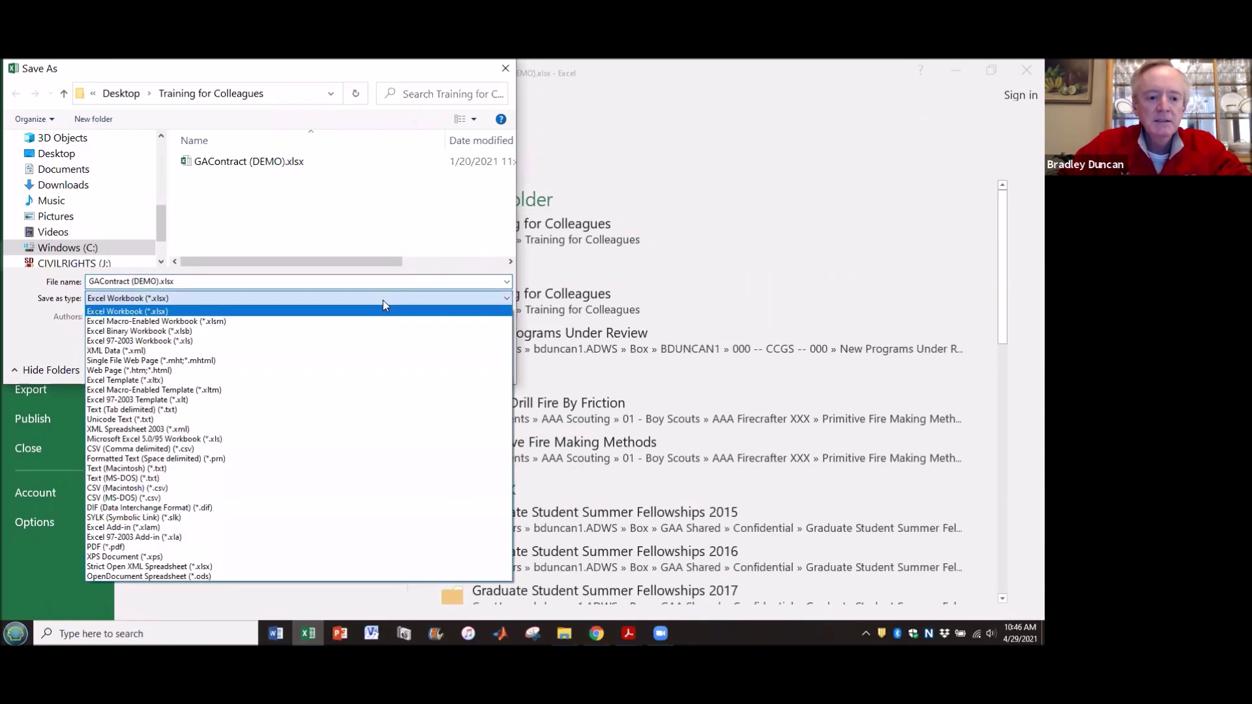
left_click(291, 548)
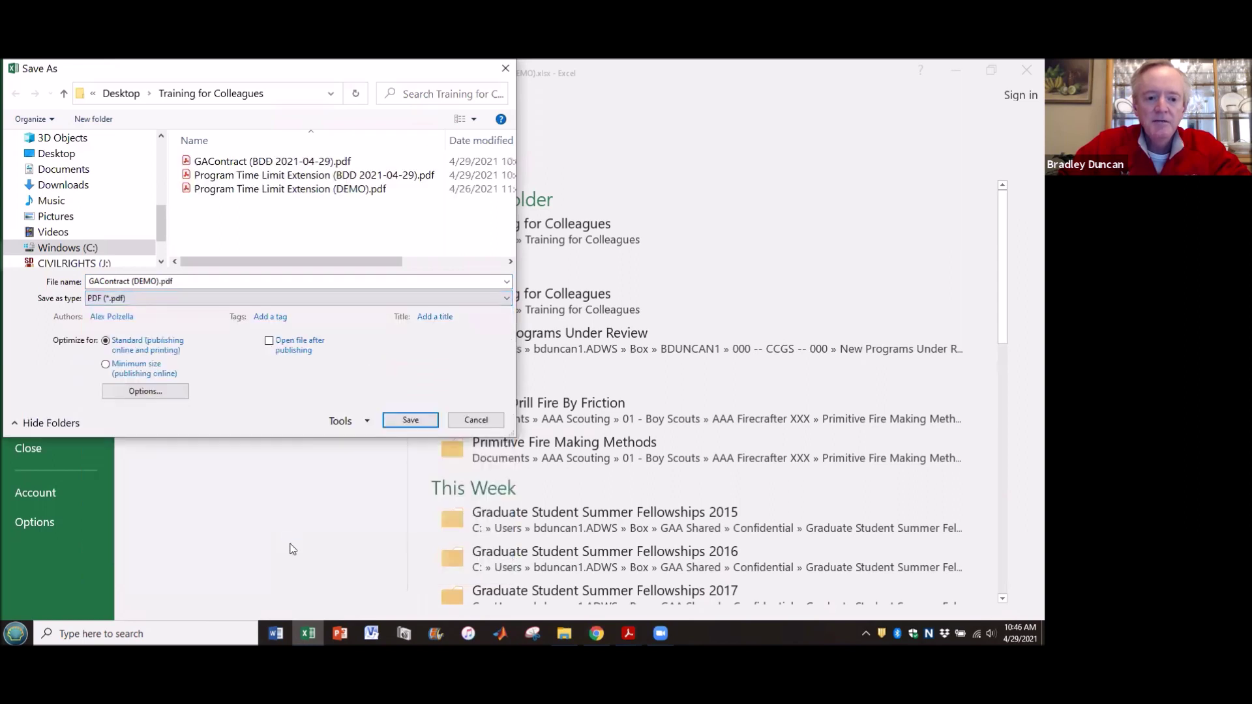
left_click(161, 281)
left_click(161, 281)
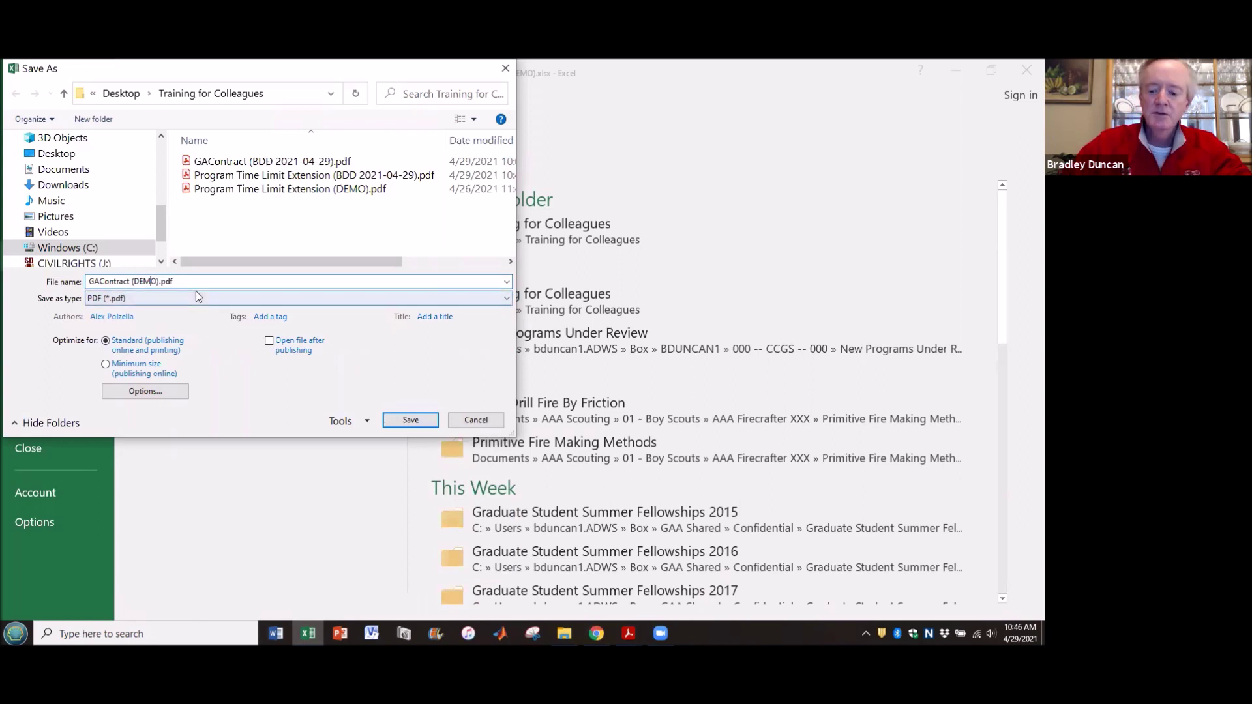
key("Delete")
key("BackSpace")
key("BackSpace")
key("BackSpace")
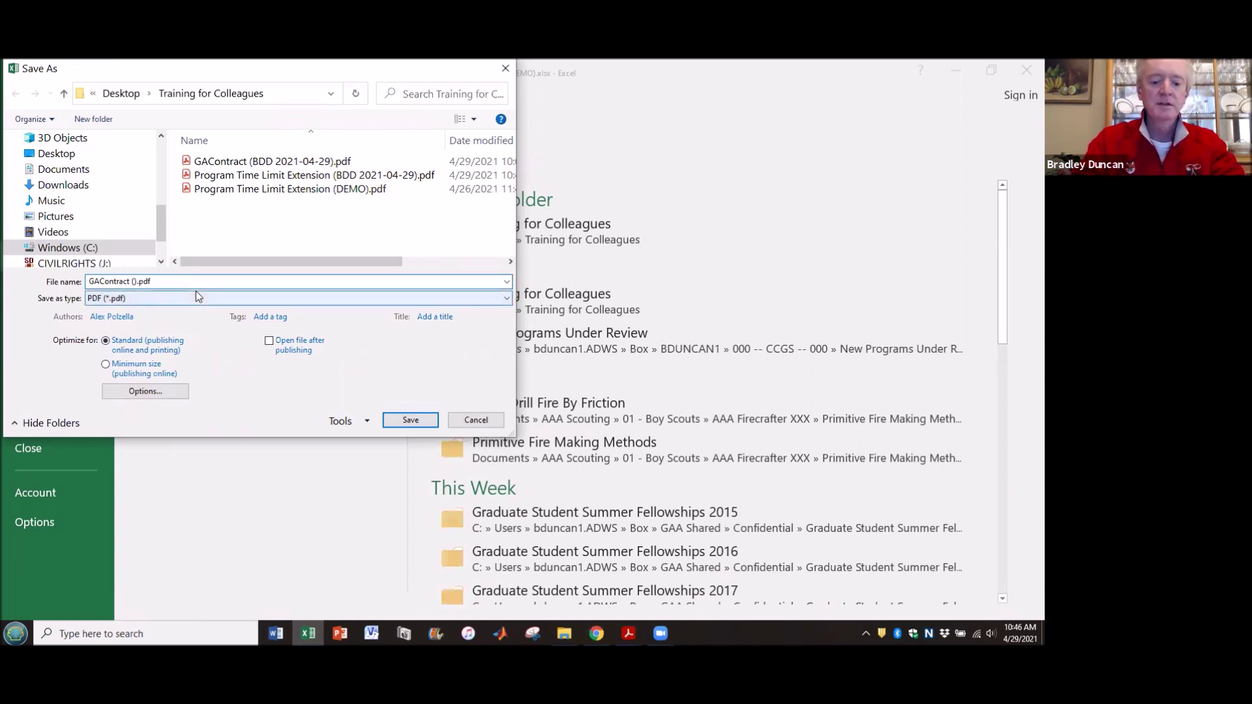
type("BDD2")
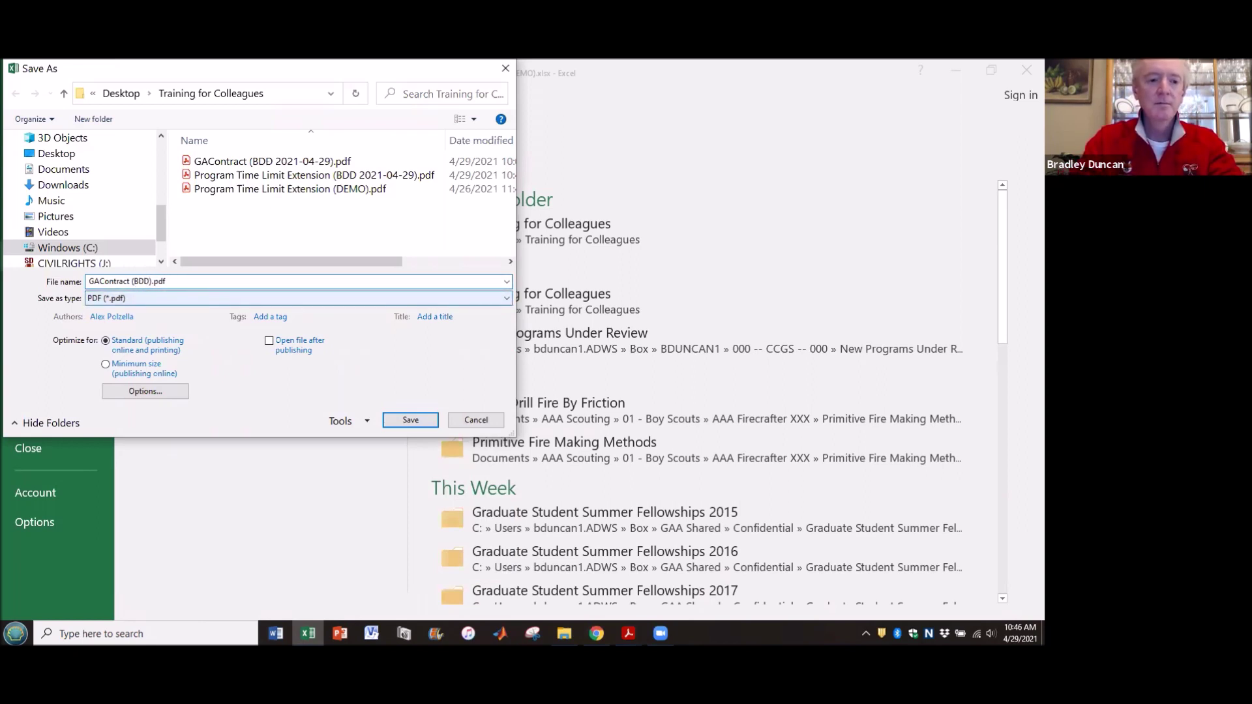
type(" 2")
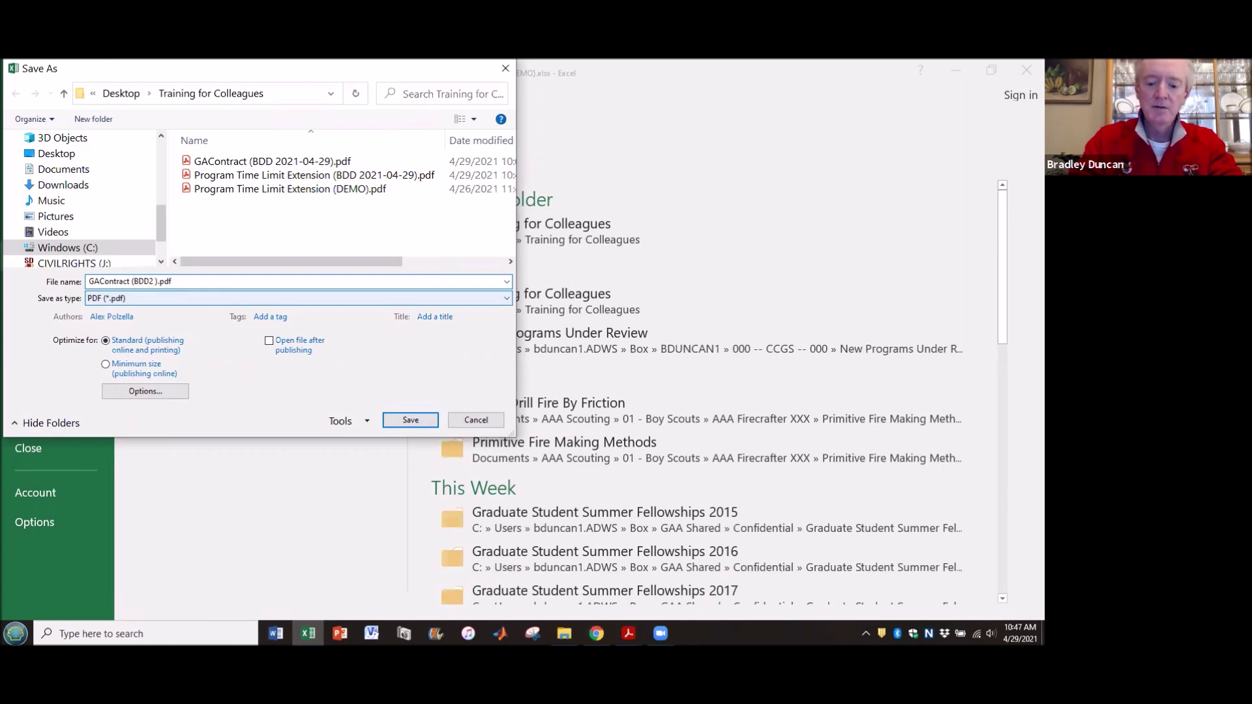
type("021-04-29")
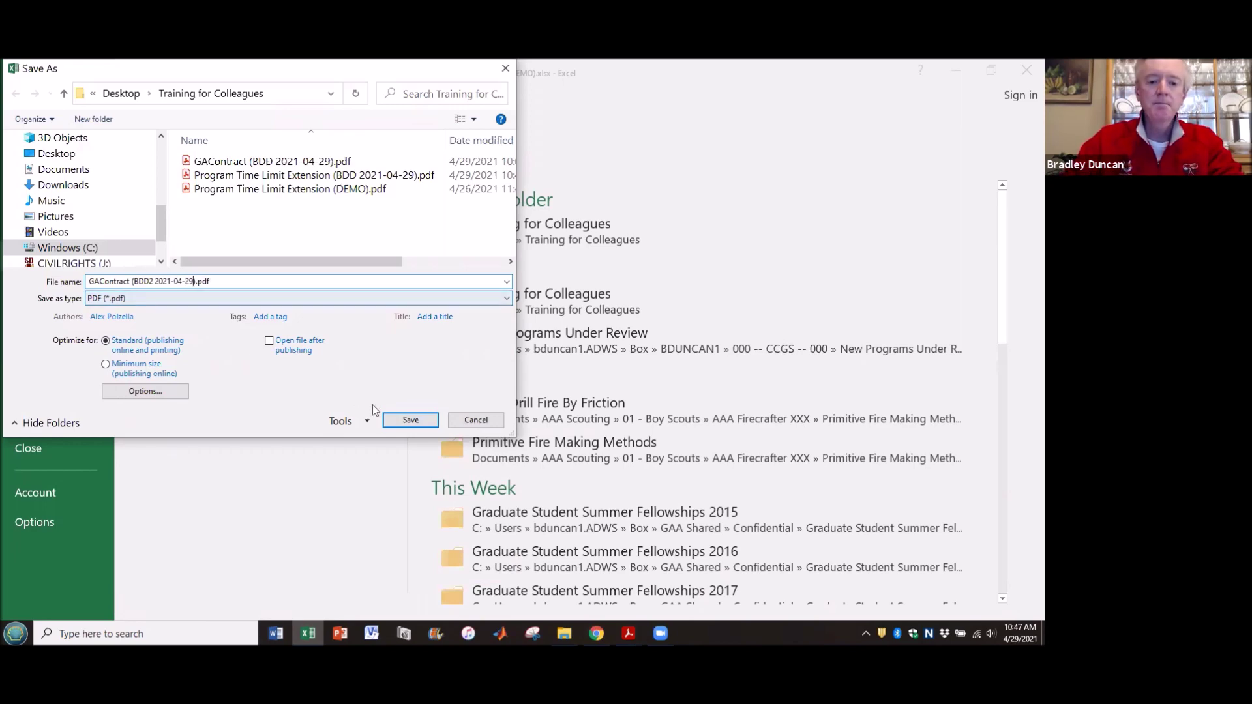
left_click(390, 422)
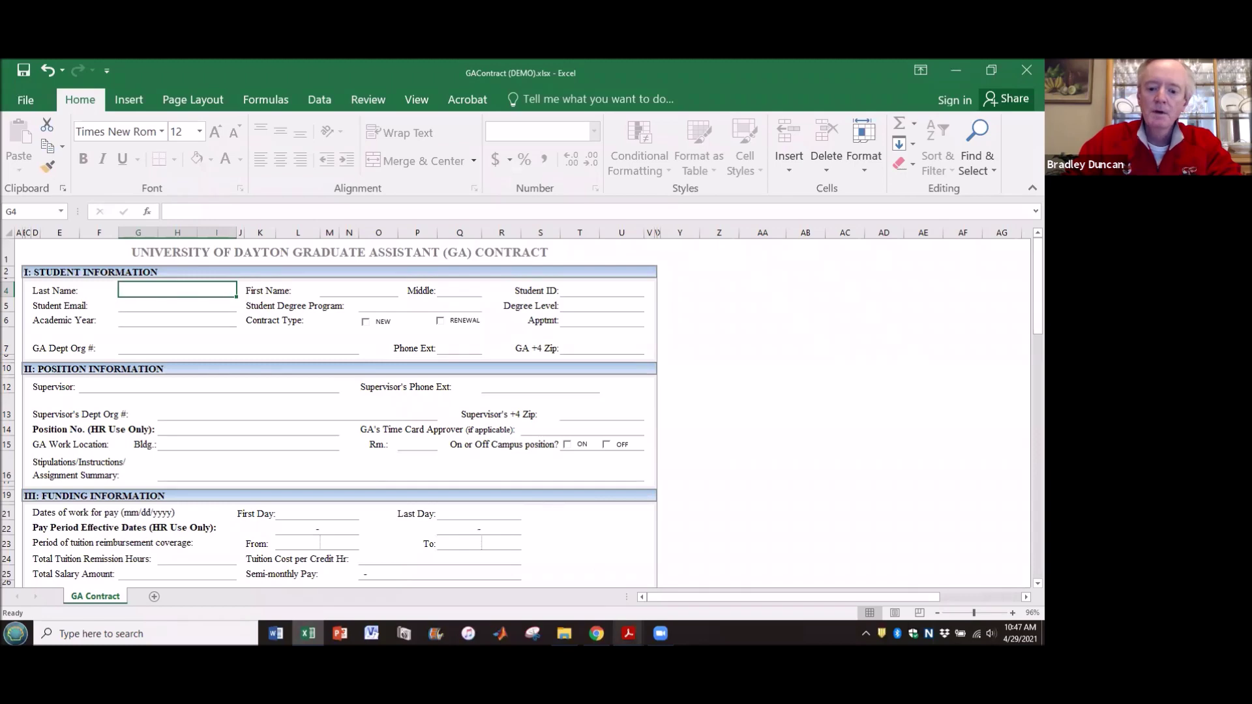
- Switch to GAContract (BDD 2021-04-29).pdf and scroll down to the unsigned Acceptance and Approval block
left_click(658, 603)
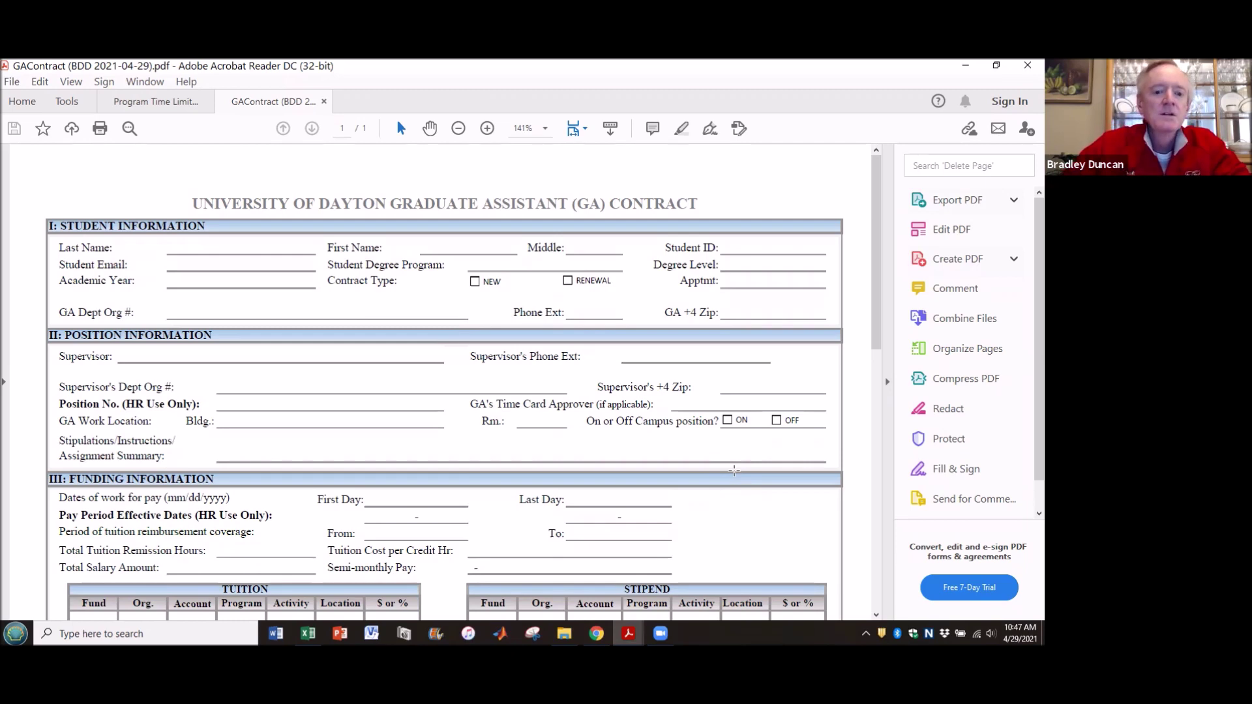
scroll(535, 315, "down", 5)
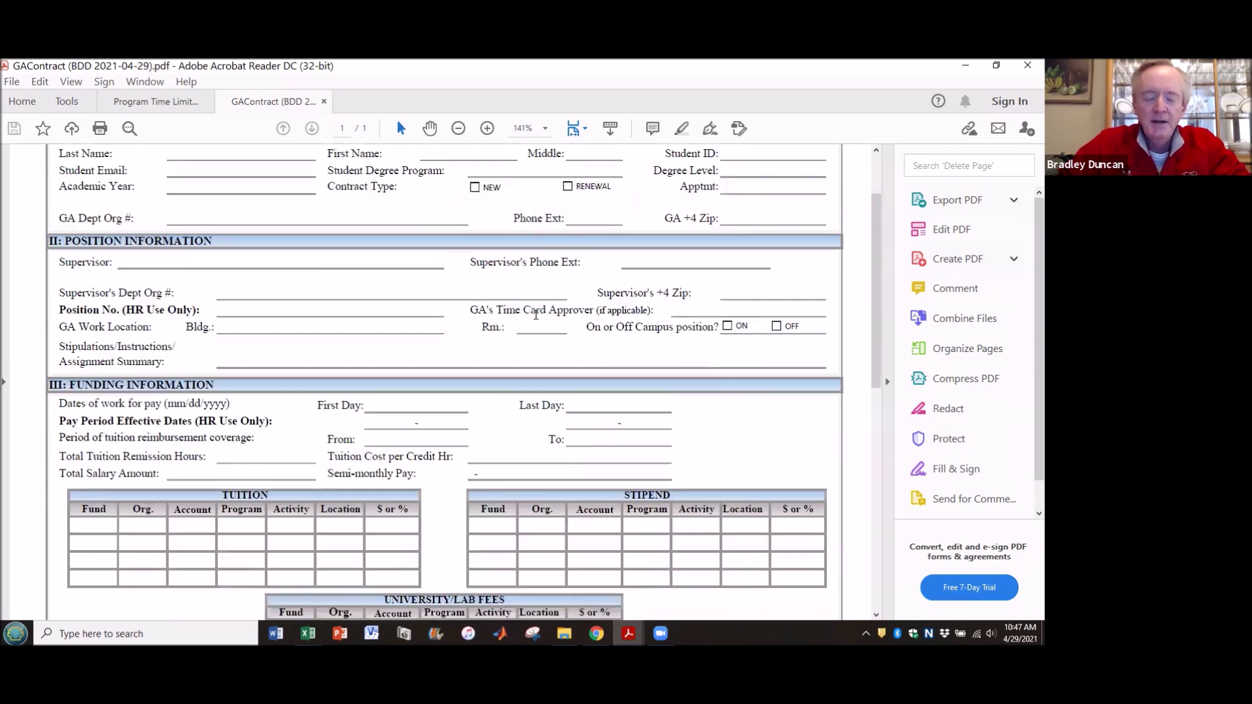
scroll(535, 315, "down", 4)
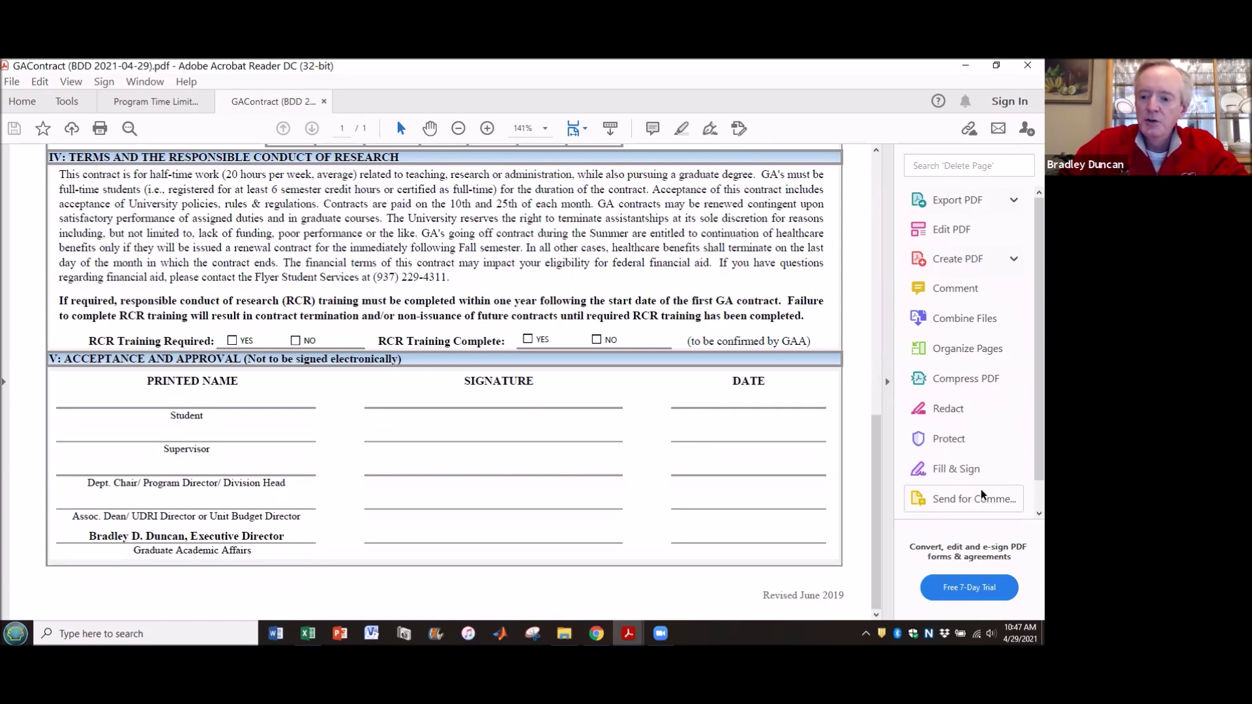
scroll(980, 489, "down", 1)
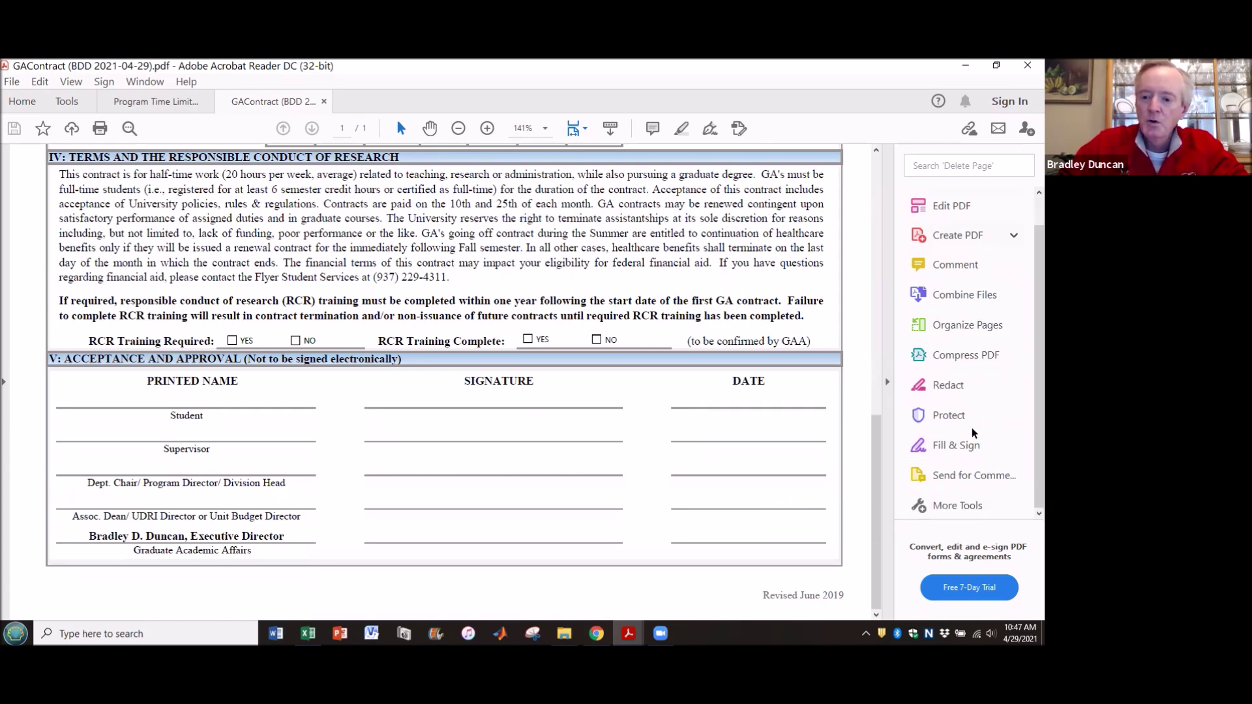
- Launch Digitally Sign from the Certificates tools on the GA contract PDF
left_click(959, 504)
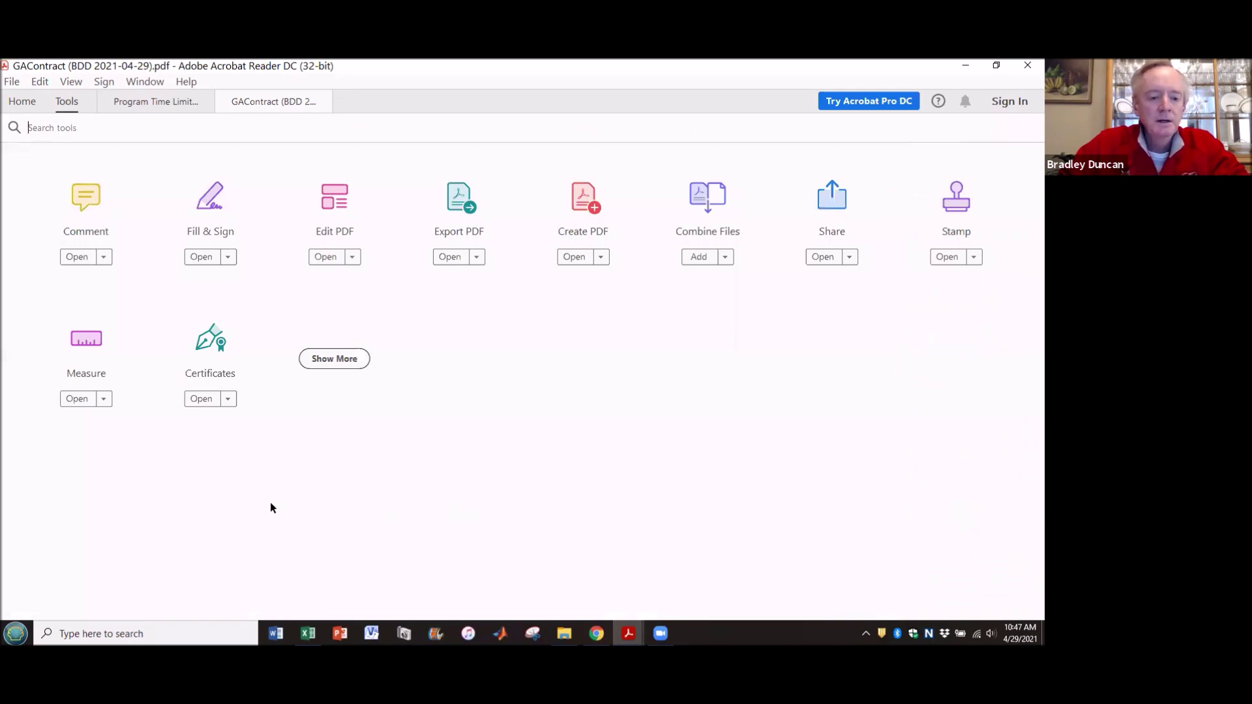
left_click(208, 373)
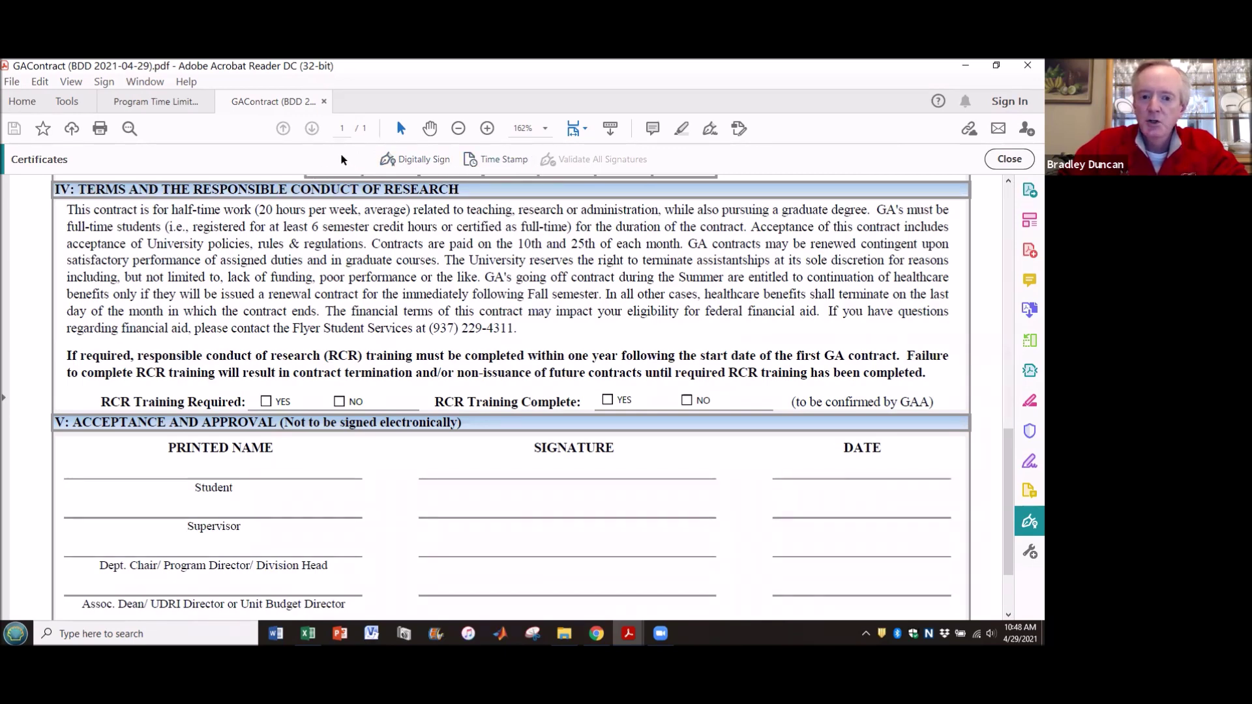
left_click(407, 160)
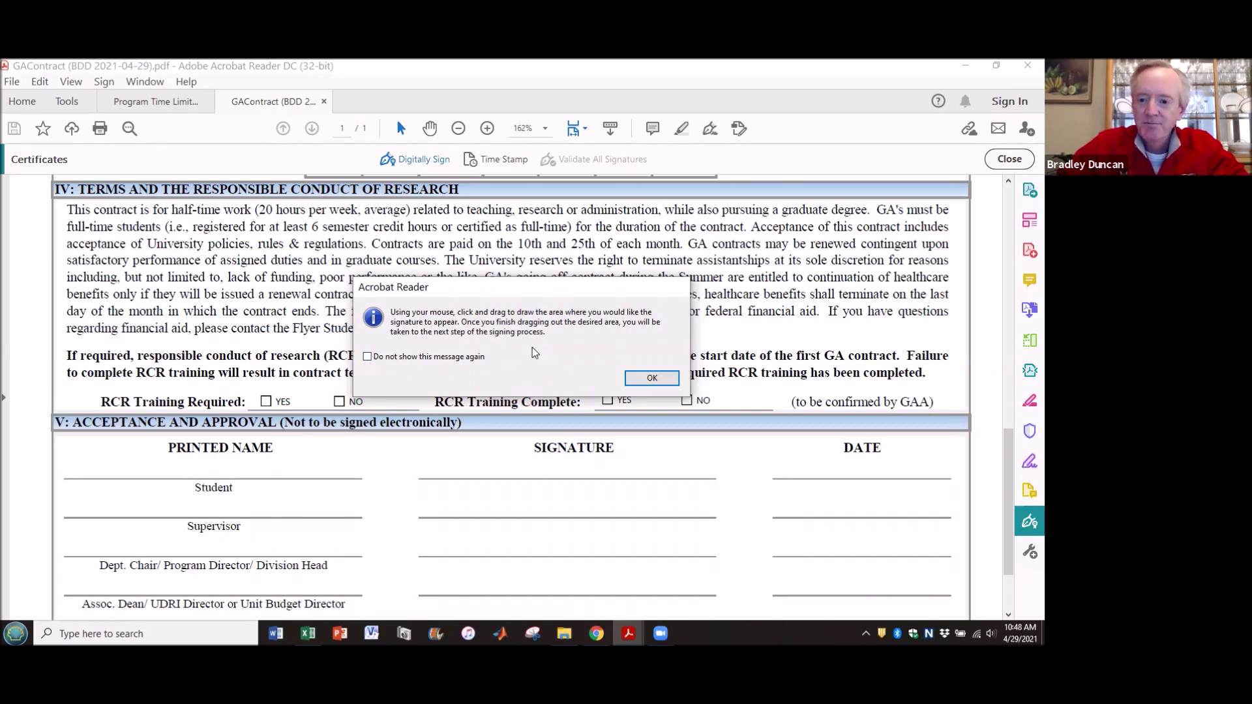
- Draw the signature box on the executive director's line, choose the Digital ID and enter its password
left_click(651, 379)
scroll(546, 369, "down", 1)
scroll(547, 369, "down", 2)
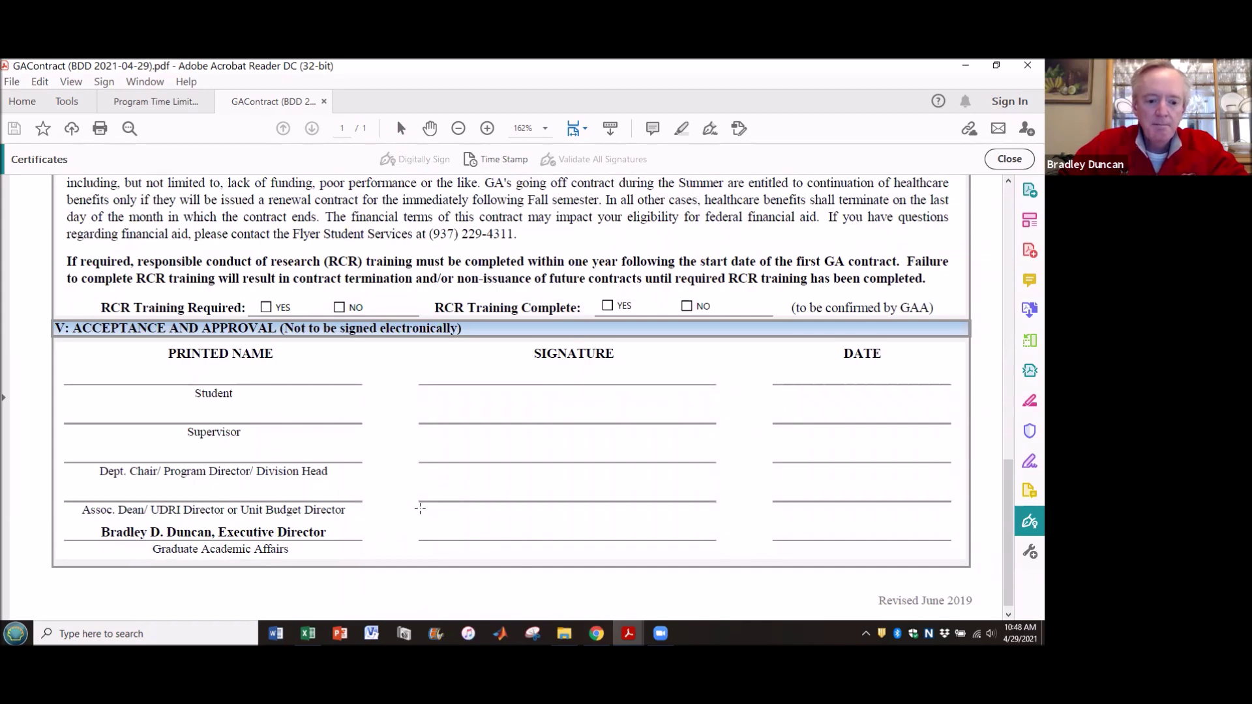
mouse_move(421, 506)
left_mouse_down()
mouse_move(704, 532)
mouse_move(717, 554)
left_mouse_up()
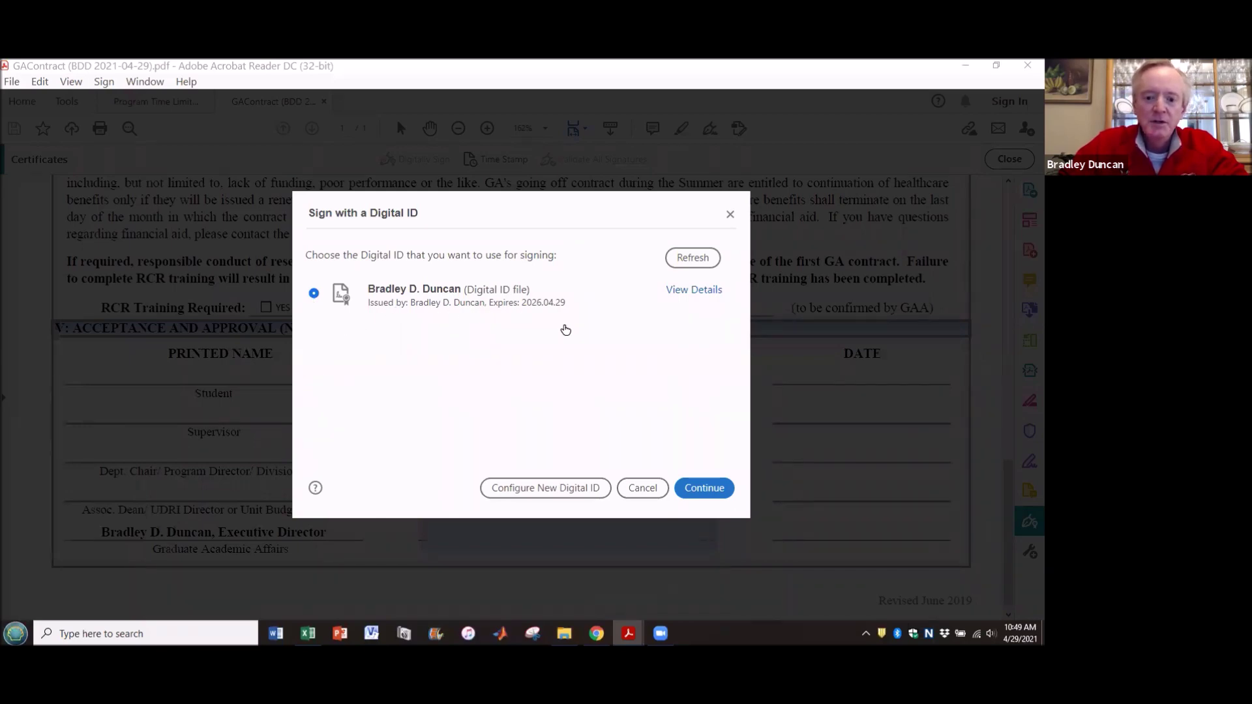
left_click(699, 490)
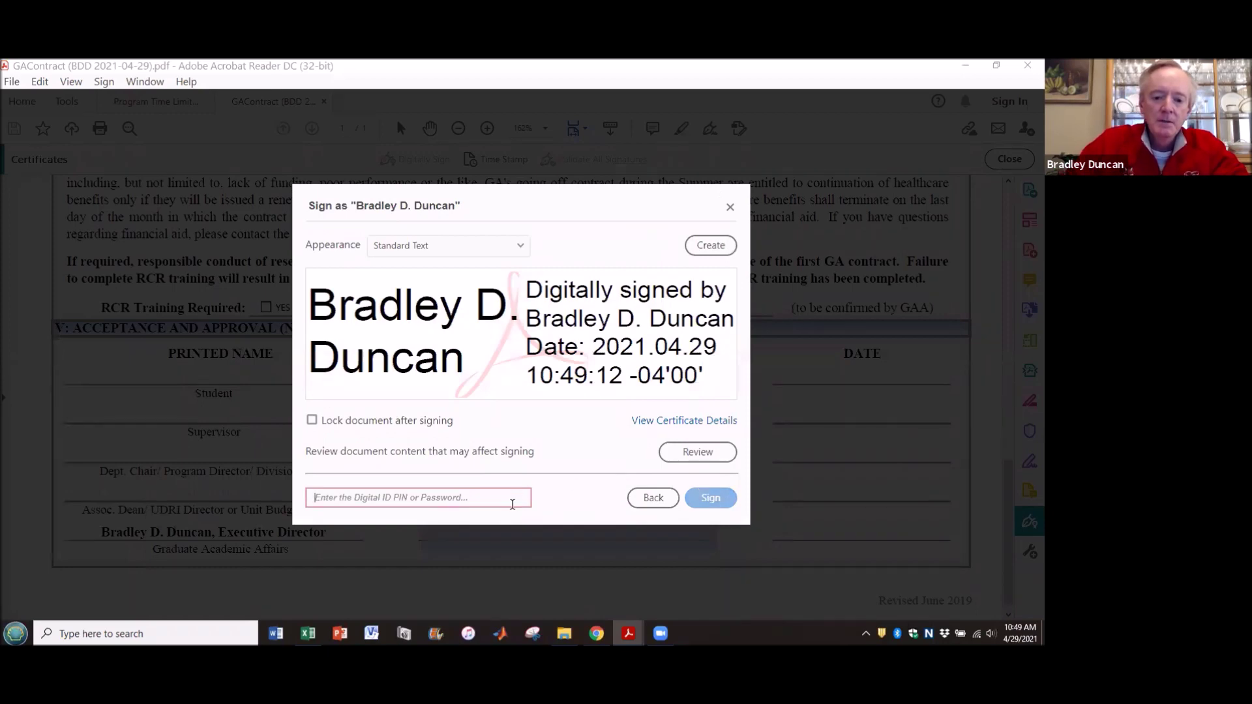
type("***")
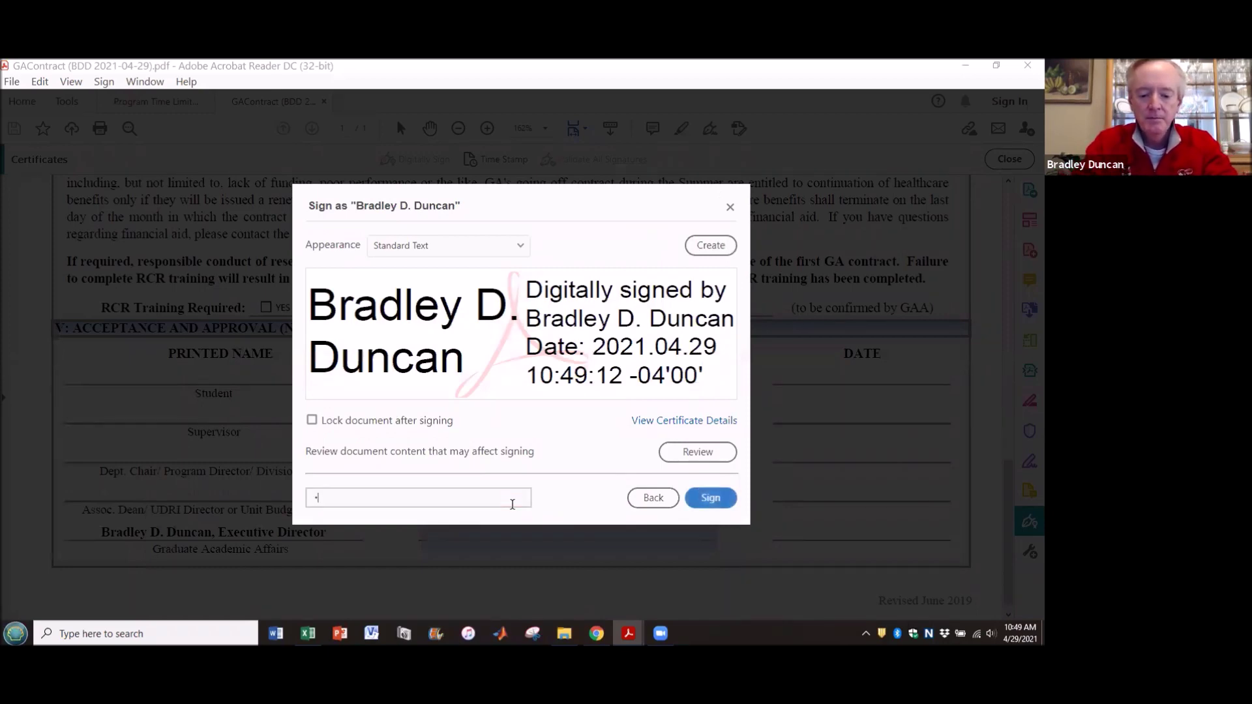
type("*****")
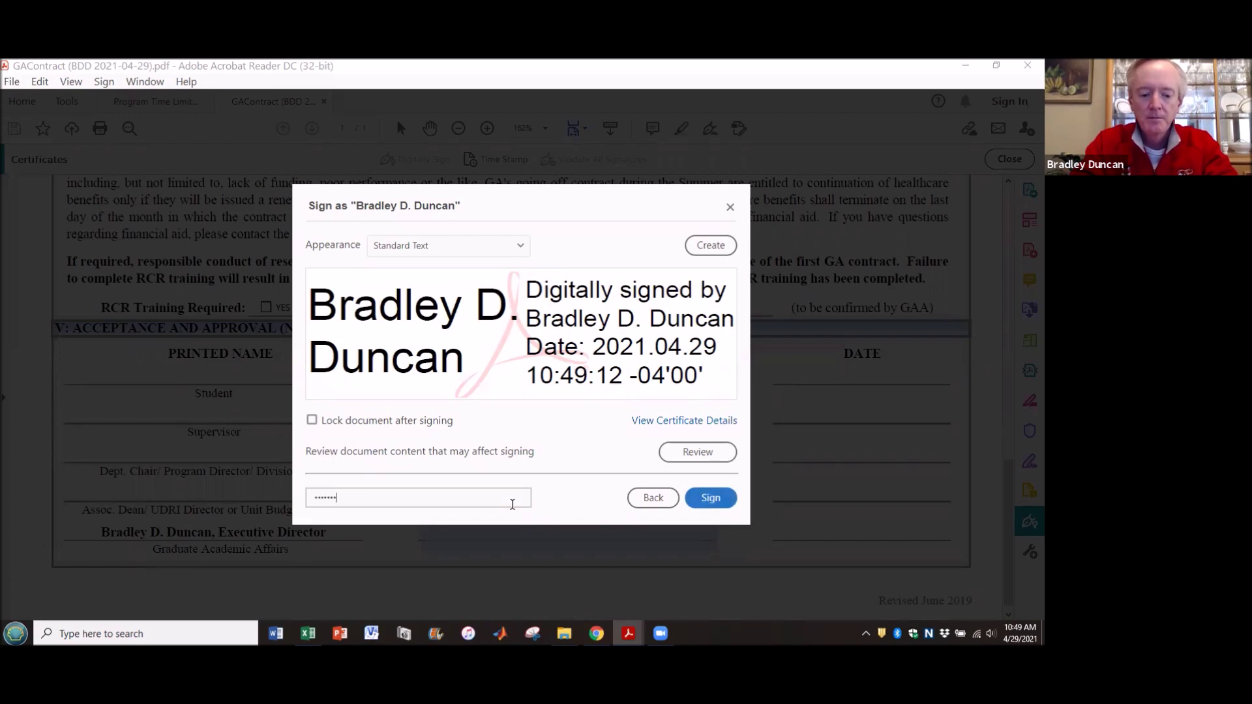
type("*****")
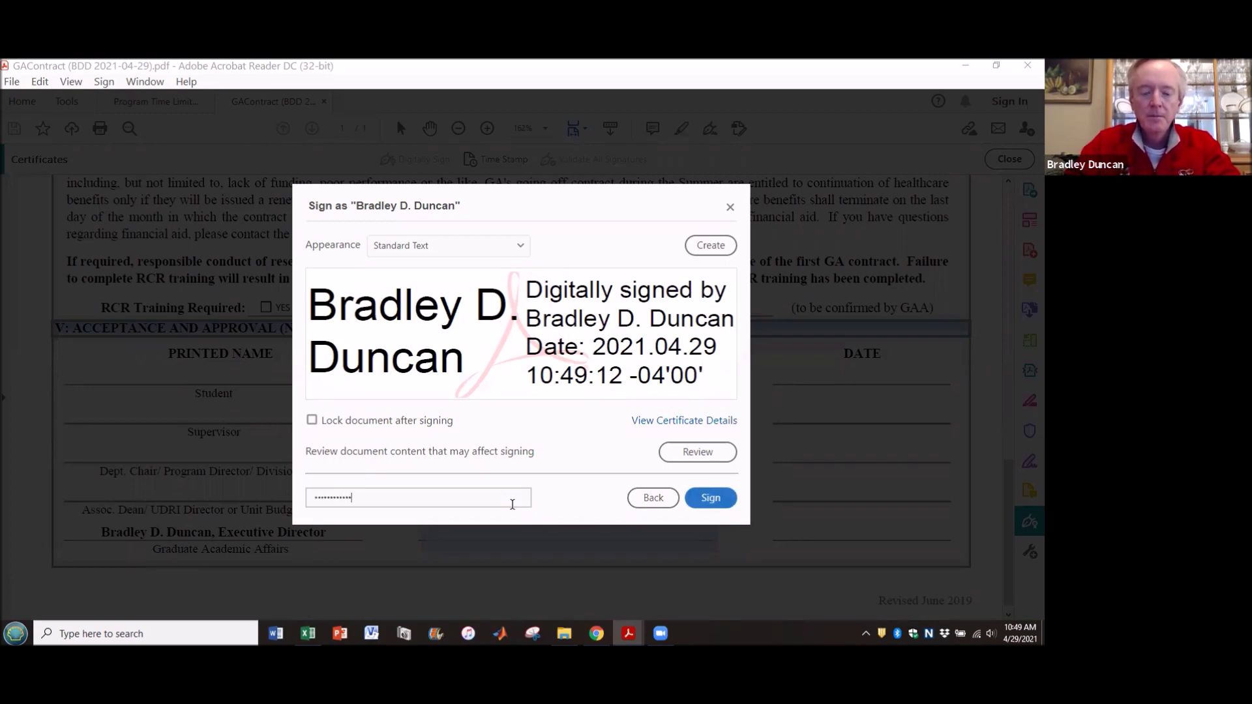
- Sign the contract and save it, replacing GAContract (BDD 2021-04-29).pdf
left_click(702, 501)
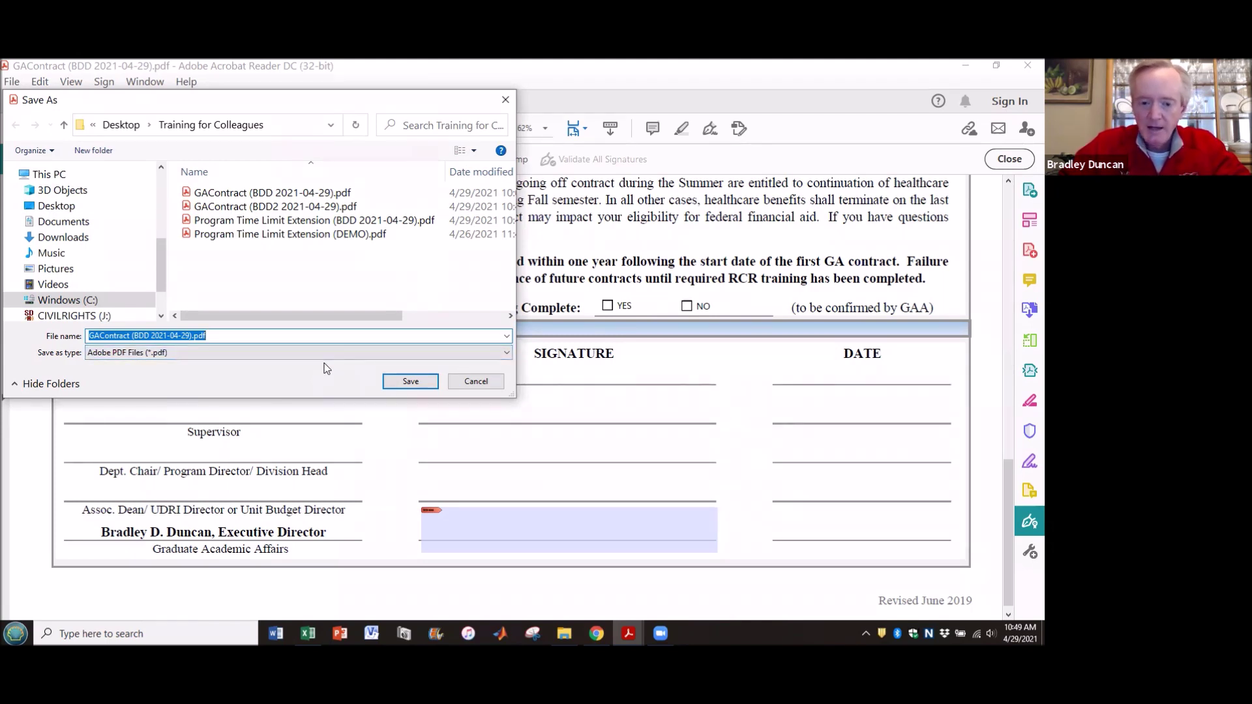
left_click(405, 381)
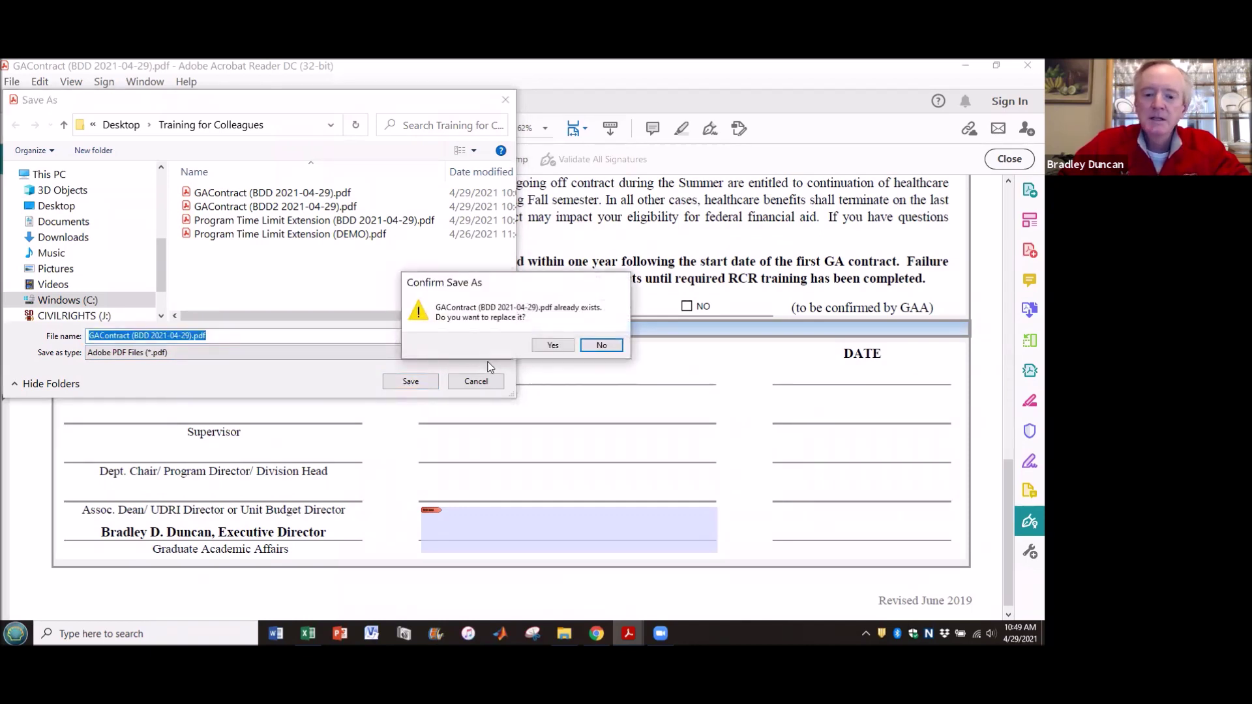
left_click(544, 348)
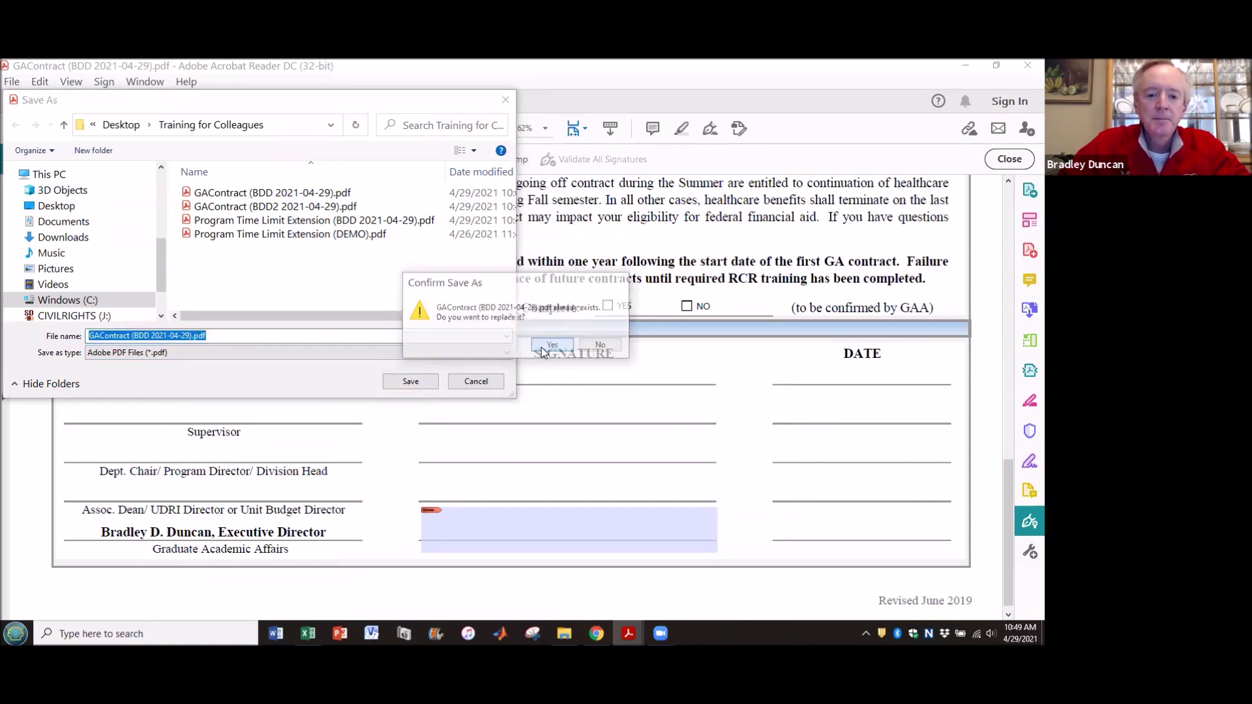